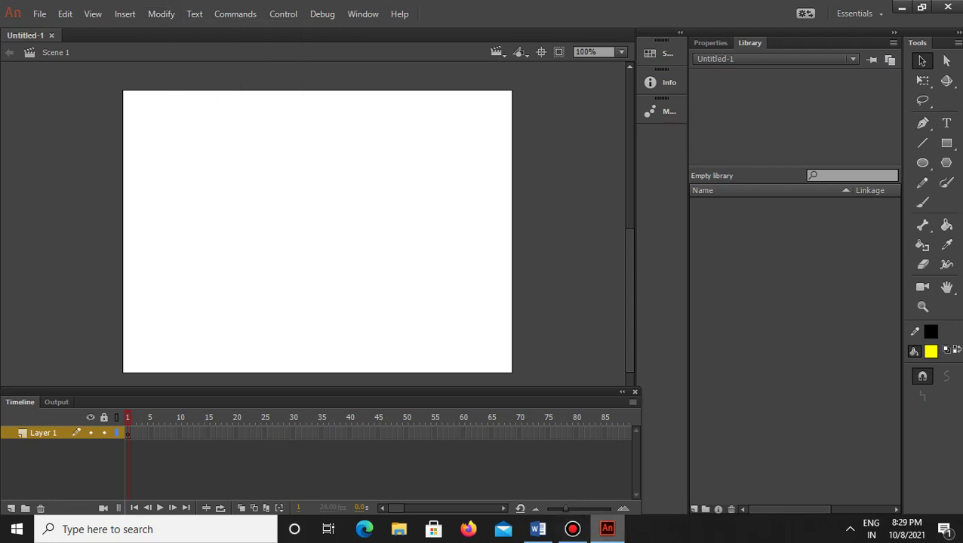
Switch to the Word document and read the instructions for drawing a train and creating a symbol, returning to Animate at the end
{"action": "mouse_move", "coordinate": [608, 528]}
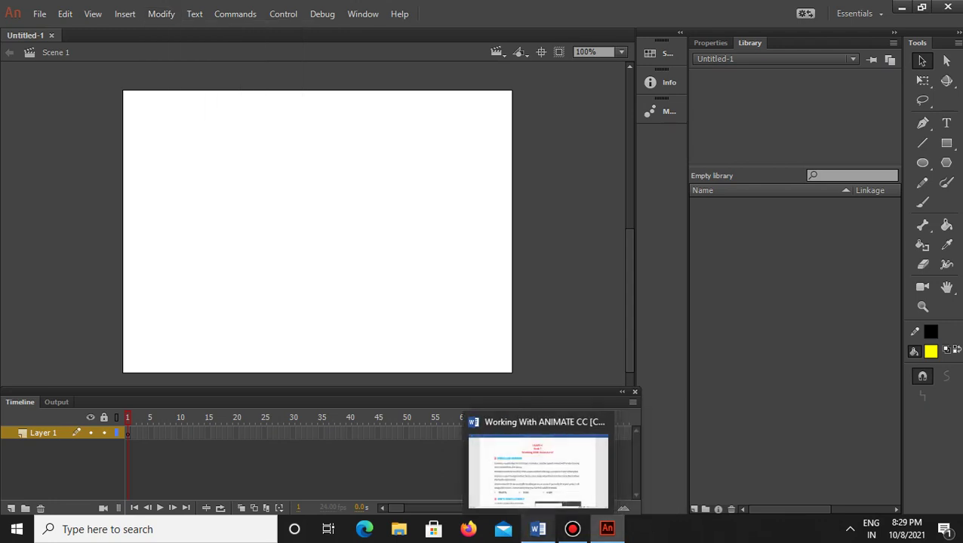
{"action": "left_click", "coordinate": [537, 529]}
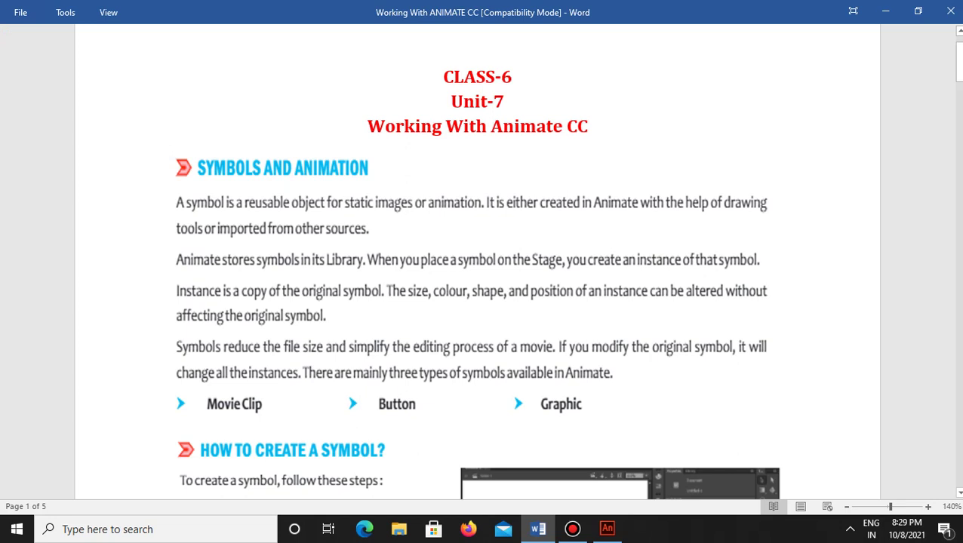
{"action": "left_click_drag", "start_coordinate": [959, 62], "coordinate": [959, 94]}
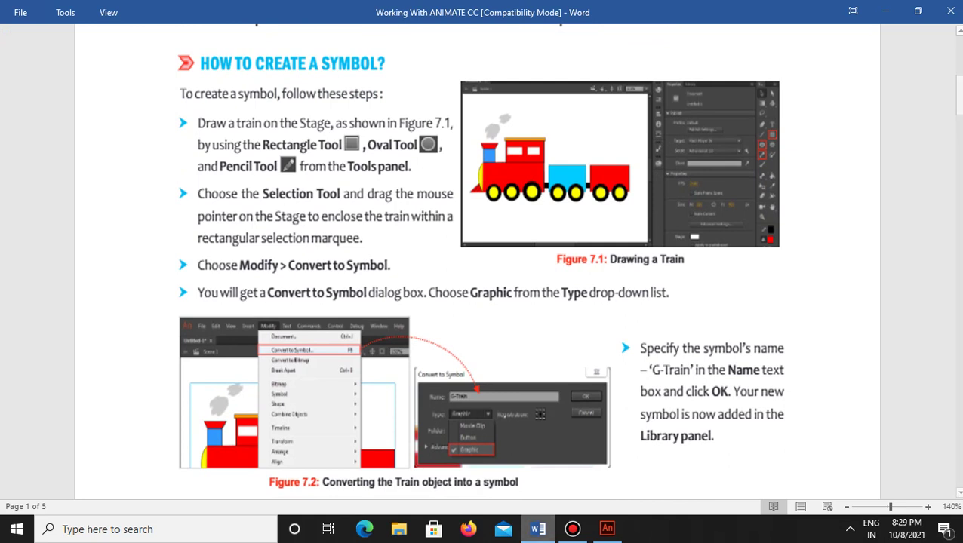
{"action": "left_click", "coordinate": [573, 529]}
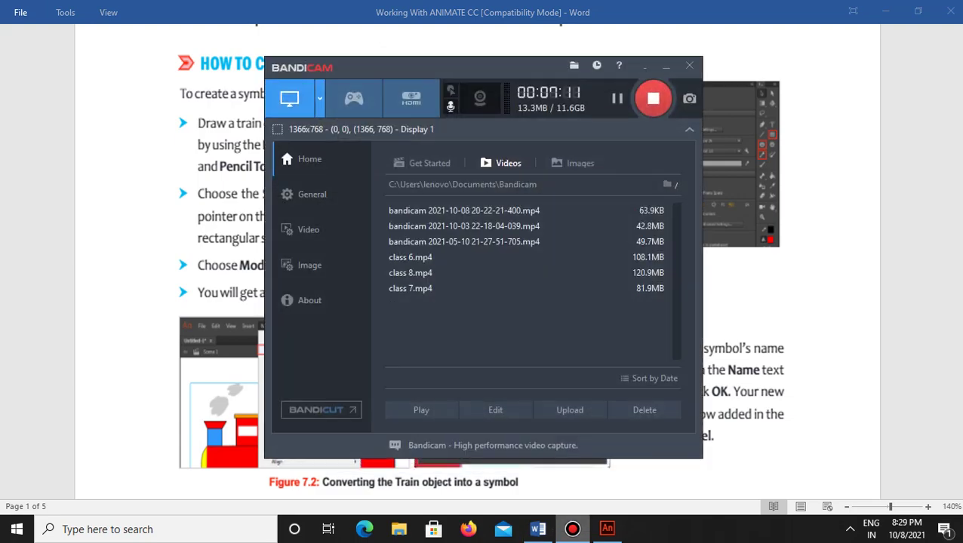
{"action": "left_click", "coordinate": [573, 529]}
{"action": "key", "text": "alt+Tab"}
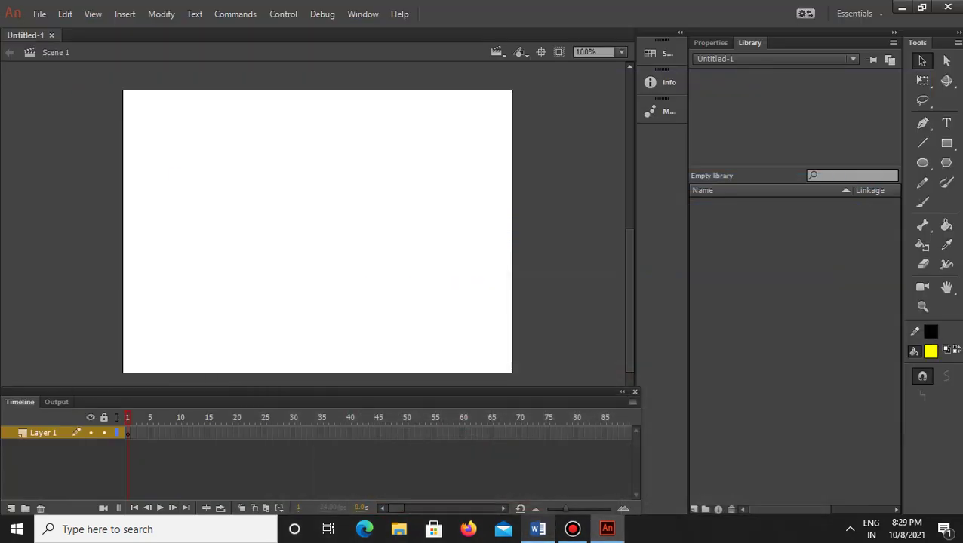
Draw the engine body as a wide red #FF0000 rectangle with a smaller square cab on top of its rear end
{"action": "left_click", "coordinate": [947, 143]}
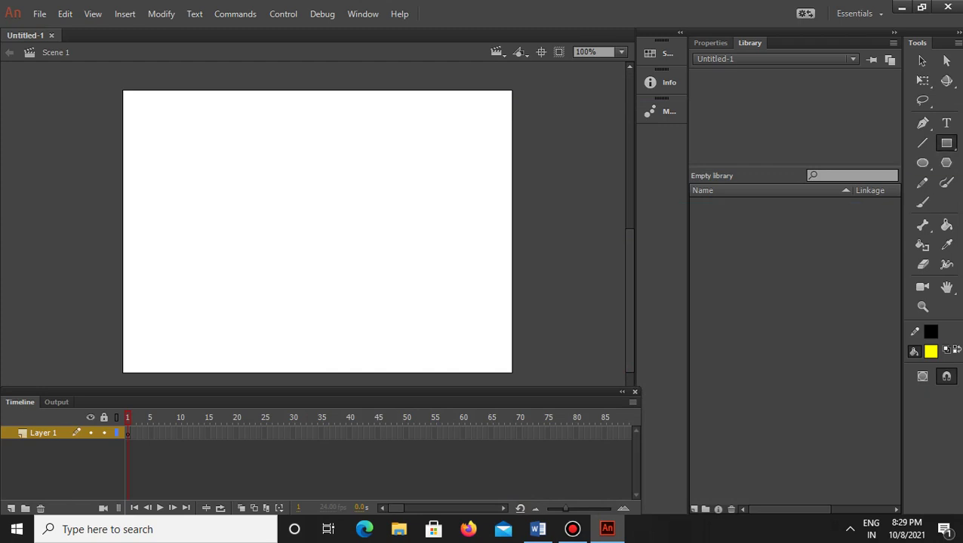
{"action": "left_click", "coordinate": [711, 43]}
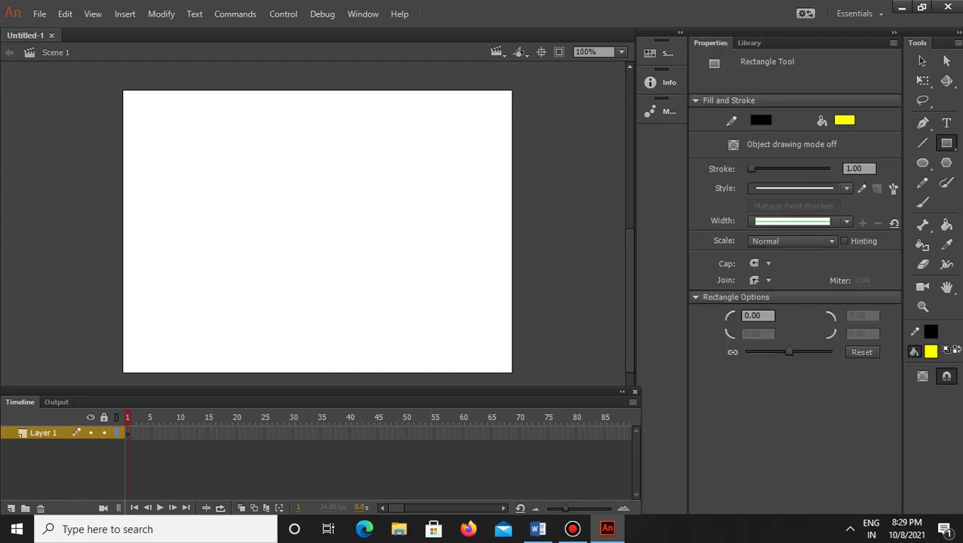
{"action": "left_click", "coordinate": [930, 352]}
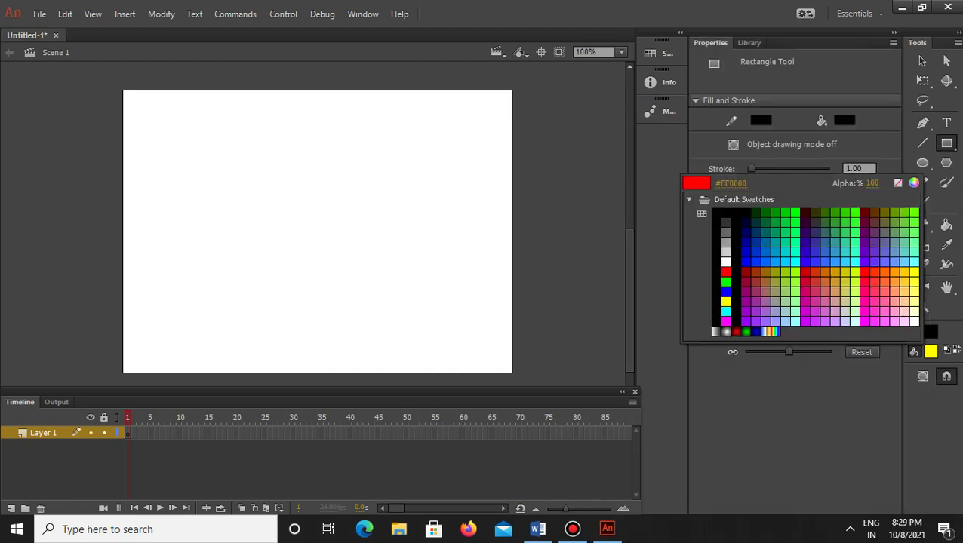
{"action": "left_click", "coordinate": [723, 273]}
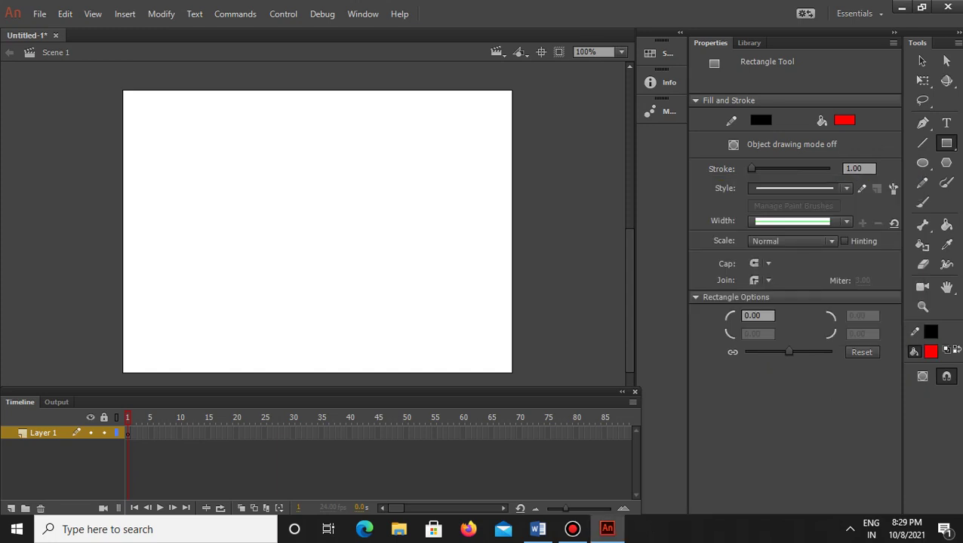
{"action": "left_click_drag", "start_coordinate": [230, 248], "coordinate": [338, 294]}
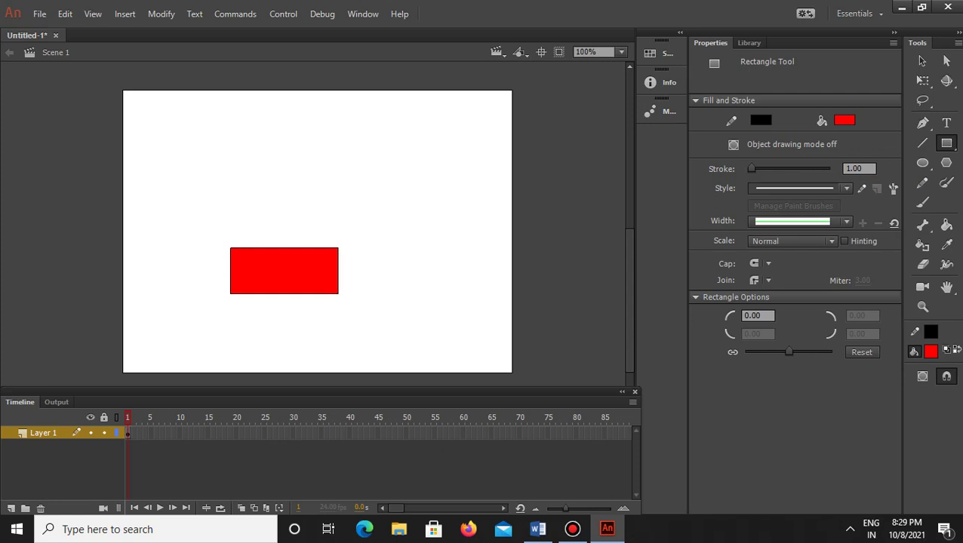
{"action": "left_click_drag", "start_coordinate": [290, 200], "coordinate": [338, 248]}
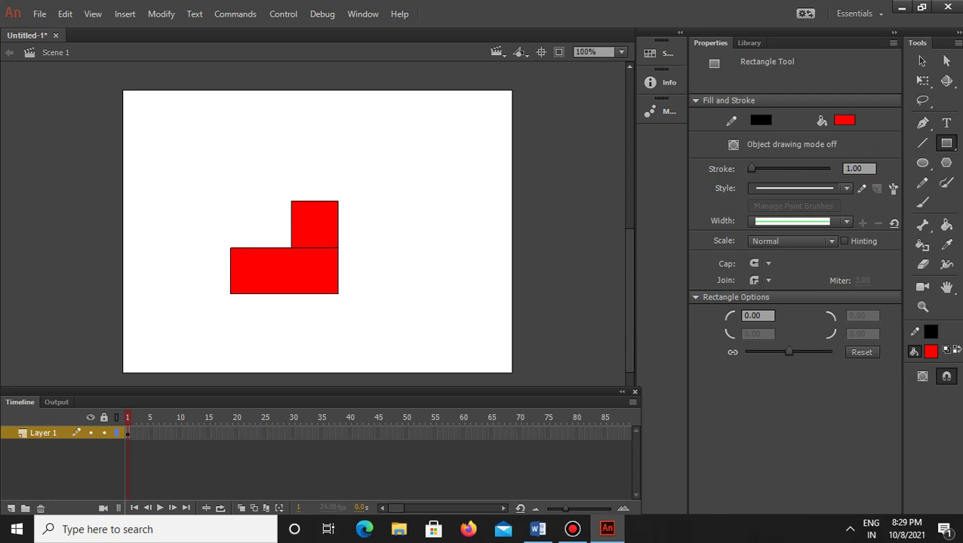
Draw white rectangles for two small cab windows, a roof strip above the cab and a chimney at the engine's front
{"action": "left_click", "coordinate": [930, 352]}
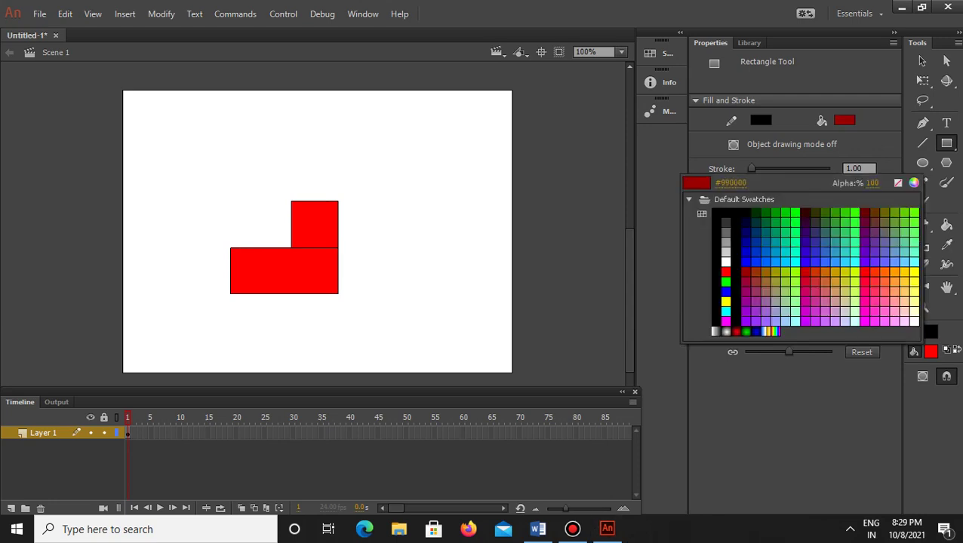
{"action": "left_click", "coordinate": [692, 264]}
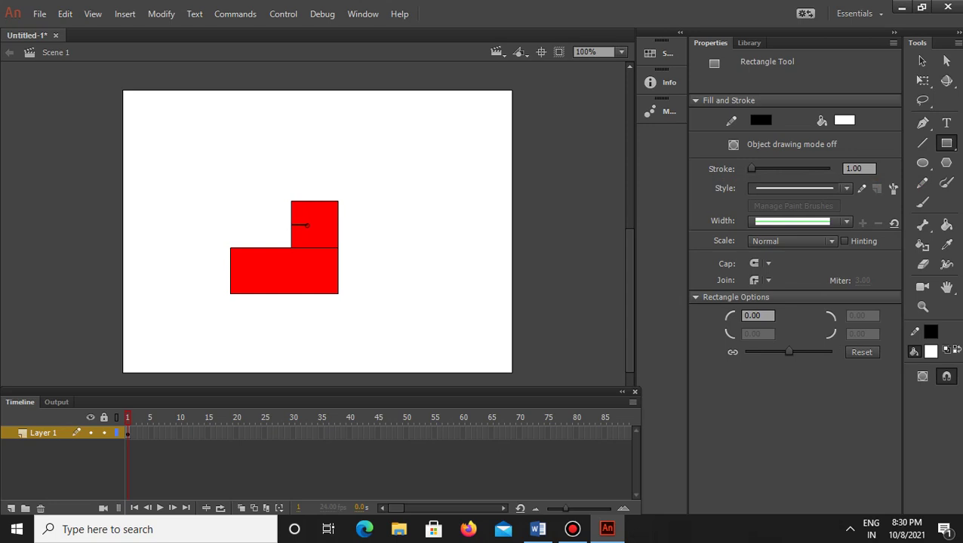
{"action": "mouse_move", "coordinate": [291, 223]}
{"action": "left_mouse_down"}
{"action": "mouse_move", "coordinate": [338, 219]}
{"action": "mouse_move", "coordinate": [330, 218]}
{"action": "left_mouse_up"}
{"action": "left_click_drag", "start_coordinate": [287, 194], "coordinate": [338, 201]}
{"action": "left_click_drag", "start_coordinate": [230, 219], "coordinate": [243, 248]}
Bend the engine body's front edge outward into a rounded nose, and add straight lines for its dividing edge and a triangular cowcatcher
{"action": "key", "text": "v"}
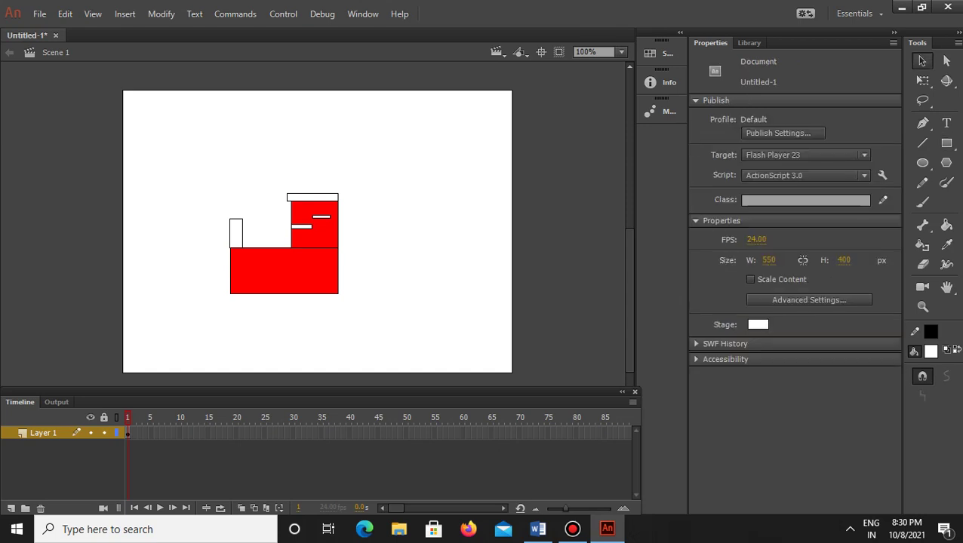
{"action": "left_click_drag", "start_coordinate": [230, 272], "coordinate": [214, 271]}
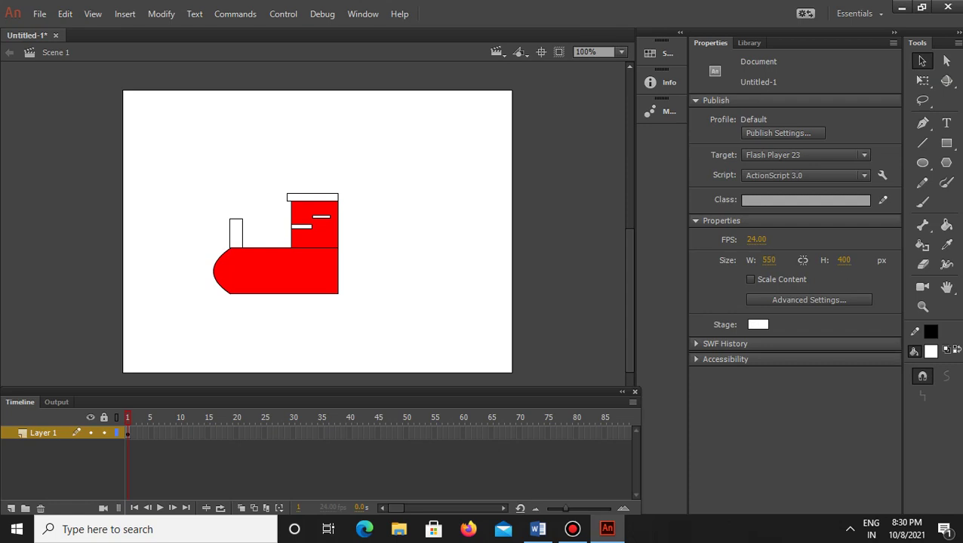
{"action": "left_click", "coordinate": [923, 143]}
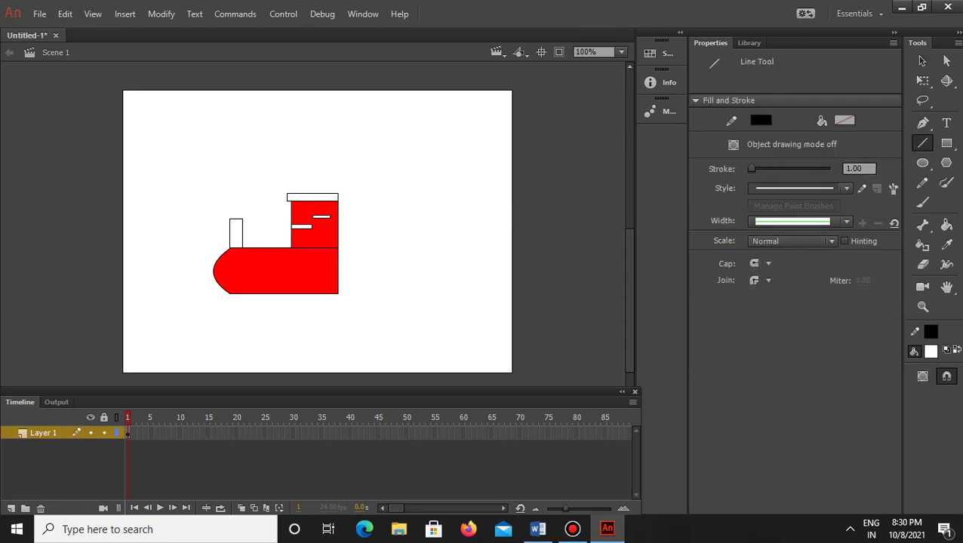
{"action": "mouse_move", "coordinate": [230, 247]}
{"action": "left_mouse_down"}
{"action": "mouse_move", "coordinate": [230, 294]}
{"action": "mouse_move", "coordinate": [195, 294]}
{"action": "mouse_move", "coordinate": [230, 294]}
{"action": "left_mouse_up"}
Draw three yellow #FFFF00 oval wheels with a black stroke of 3 along the engine body's lower edge
{"action": "left_click", "coordinate": [922, 162]}
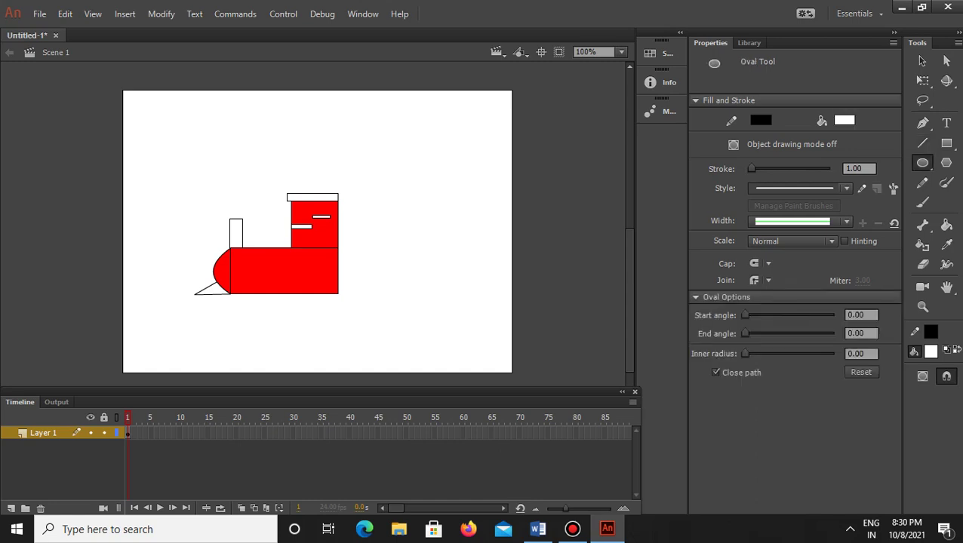
{"action": "left_click", "coordinate": [858, 168]}
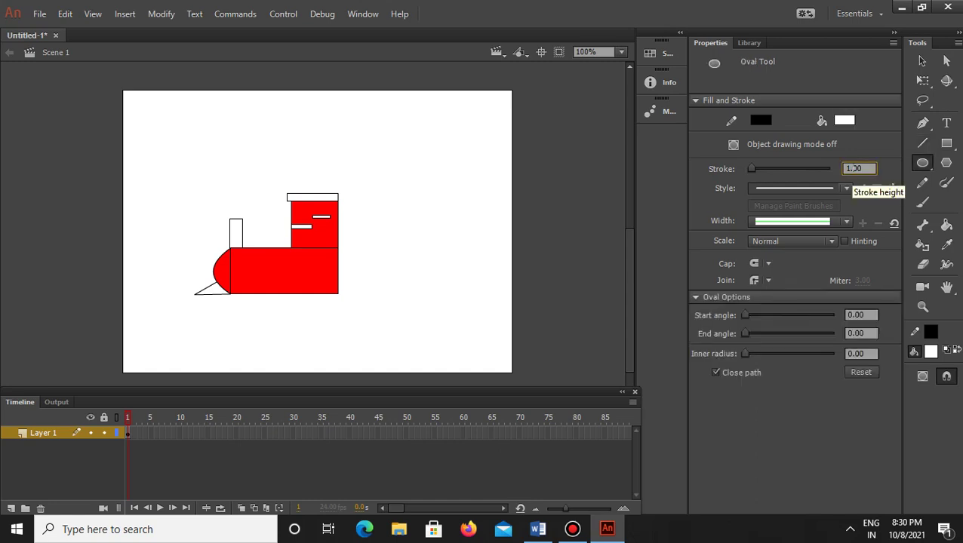
{"action": "type", "text": "10"}
{"action": "key", "text": "BackSpace"}
{"action": "key", "text": "BackSpace"}
{"action": "key", "text": "BackSpace"}
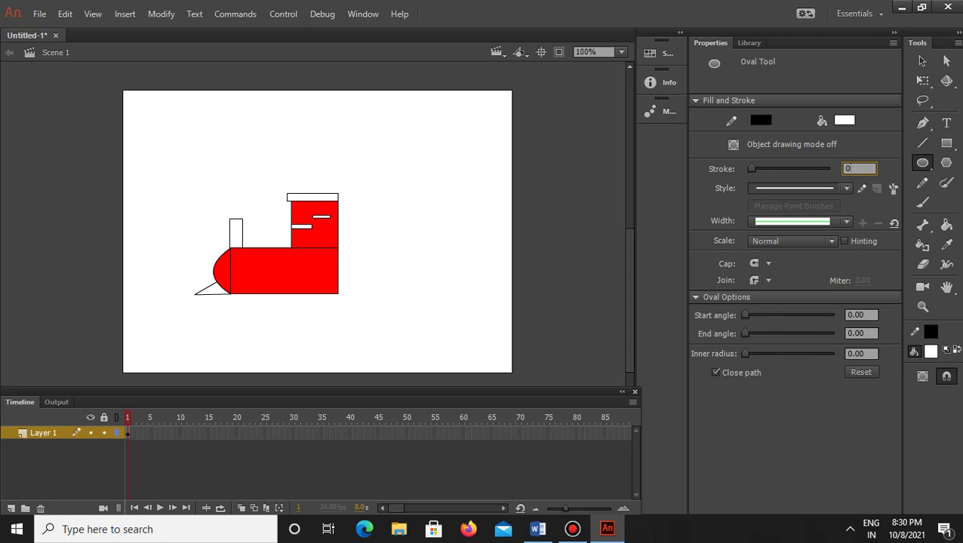
{"action": "type", "text": "3"}
{"action": "key", "text": "Return"}
{"action": "left_click", "coordinate": [931, 352]}
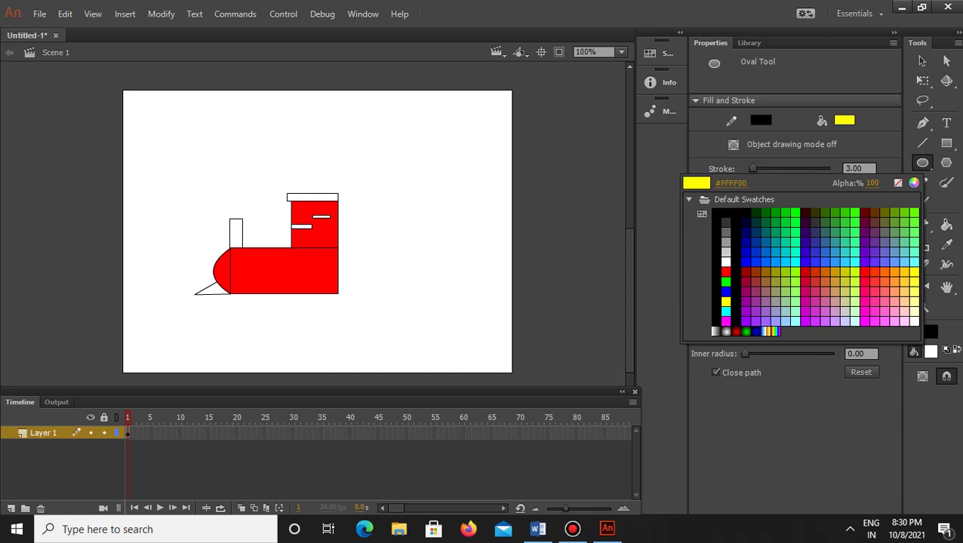
{"action": "left_click", "coordinate": [725, 301]}
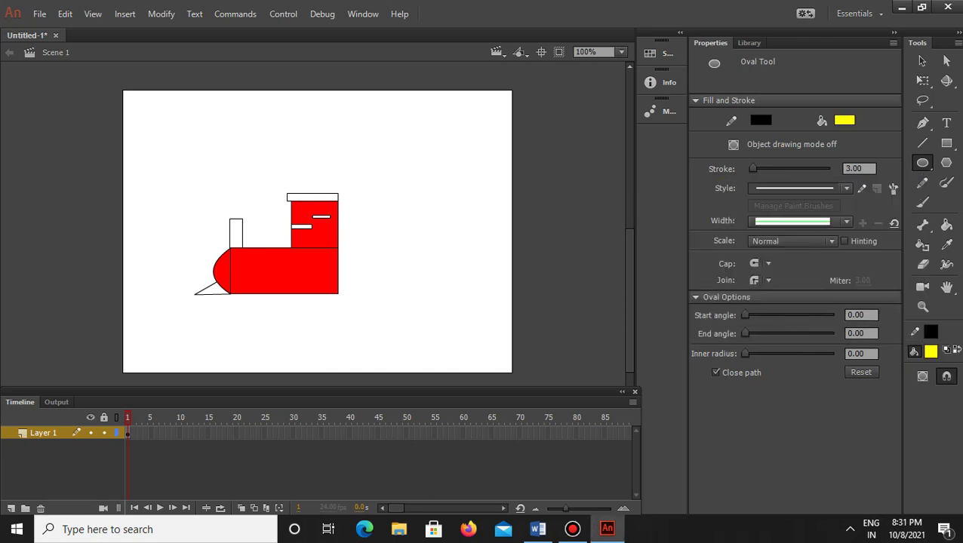
{"action": "mouse_move", "coordinate": [237, 281]}
{"action": "left_mouse_down"}
{"action": "mouse_move", "coordinate": [248, 325]}
{"action": "mouse_move", "coordinate": [253, 308]}
{"action": "left_mouse_up"}
{"action": "mouse_move", "coordinate": [269, 282]}
{"action": "left_mouse_down"}
{"action": "mouse_move", "coordinate": [277, 306]}
{"action": "mouse_move", "coordinate": [289, 303]}
{"action": "mouse_move", "coordinate": [274, 310]}
{"action": "mouse_move", "coordinate": [310, 299]}
{"action": "mouse_move", "coordinate": [322, 307]}
{"action": "left_mouse_up"}
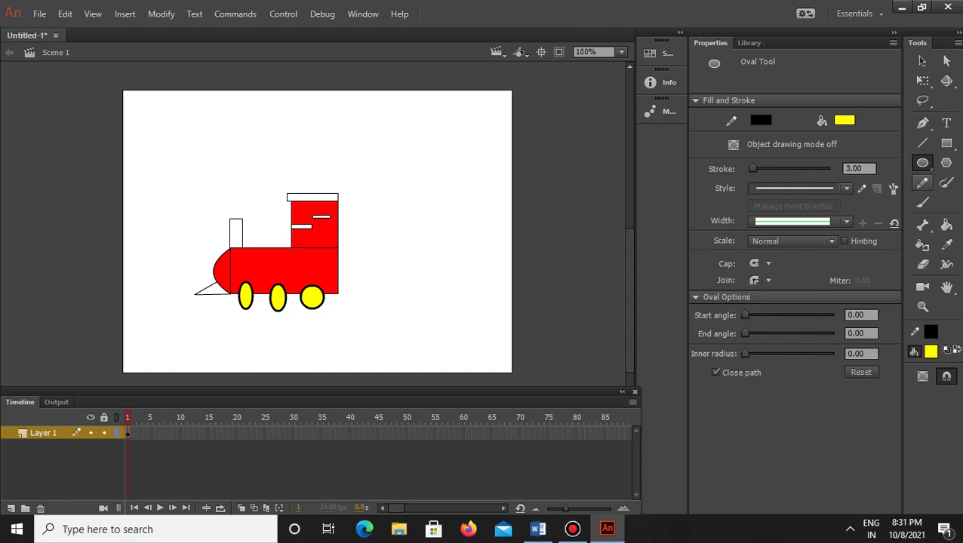
Outline a flared funnel on top of the chimney using straight lines with a stroke of 1
{"action": "left_click", "coordinate": [923, 144]}
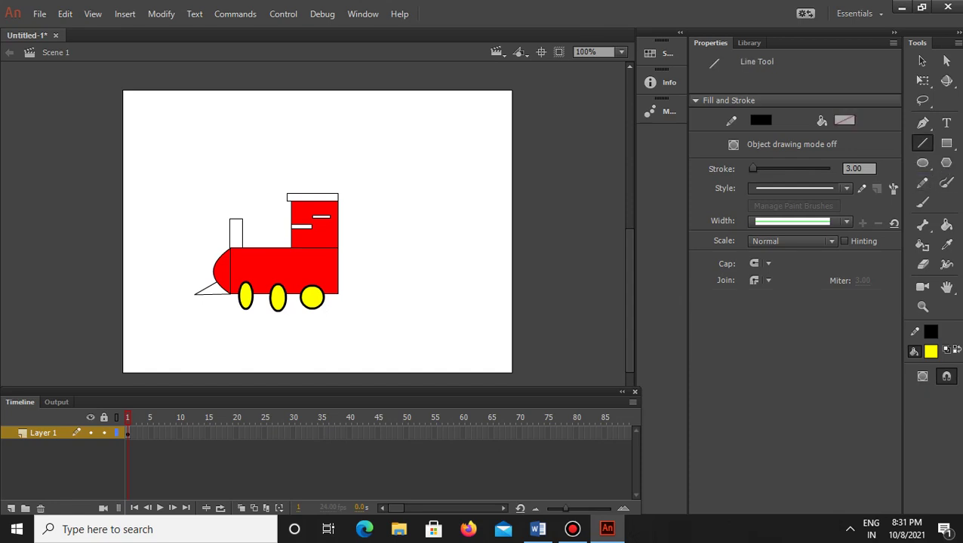
{"action": "left_click_drag", "start_coordinate": [219, 202], "coordinate": [229, 218]}
{"action": "key", "text": "ctrl+z"}
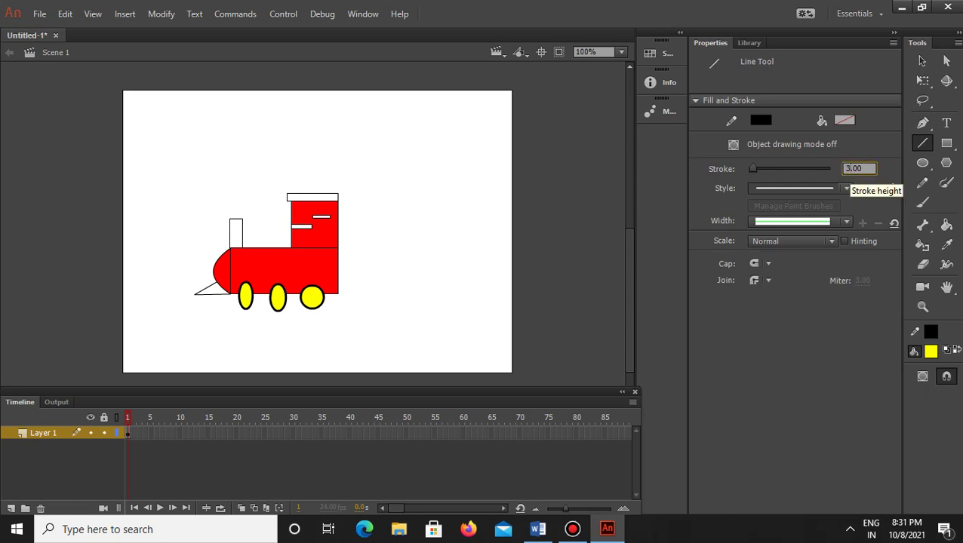
{"action": "left_click", "coordinate": [849, 168]}
{"action": "key", "text": "BackSpace"}
{"action": "type", "text": "1"}
{"action": "key", "text": "Return"}
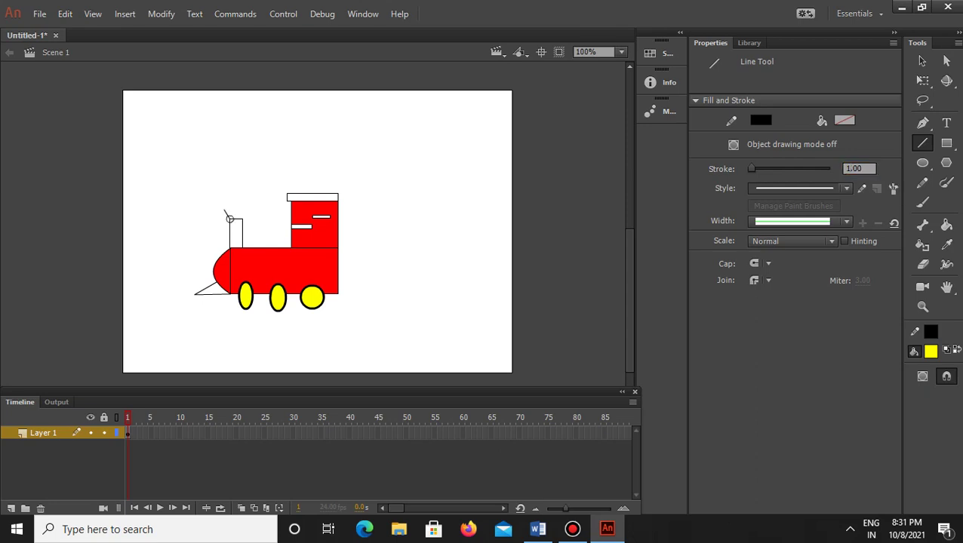
{"action": "mouse_move", "coordinate": [248, 207]}
{"action": "left_mouse_down"}
{"action": "mouse_move", "coordinate": [242, 219]}
{"action": "mouse_move", "coordinate": [247, 206]}
{"action": "left_mouse_up"}
Fill the triangular cowcatcher and the chimney's flared top with red #FF0000 using the Paint Bucket tool
{"action": "left_click", "coordinate": [947, 225]}
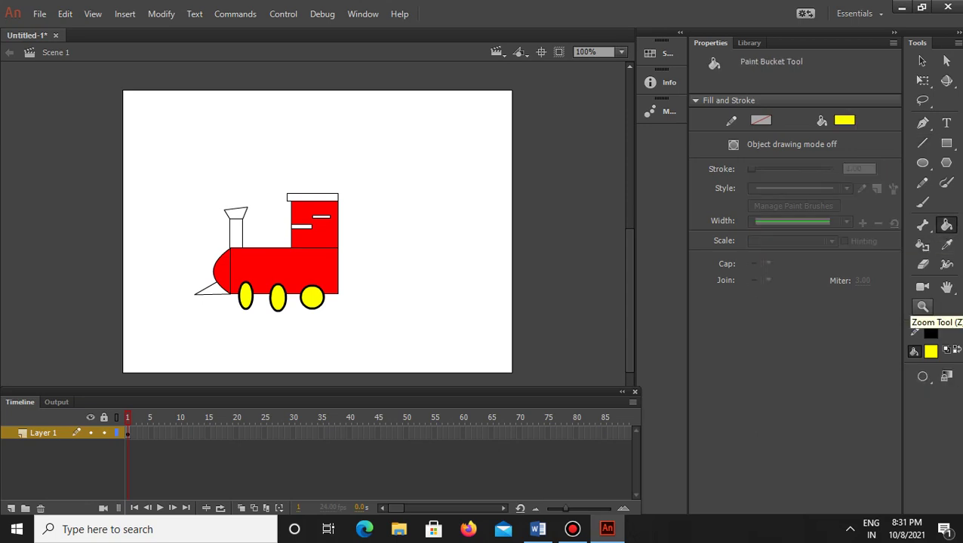
{"action": "left_click", "coordinate": [930, 352]}
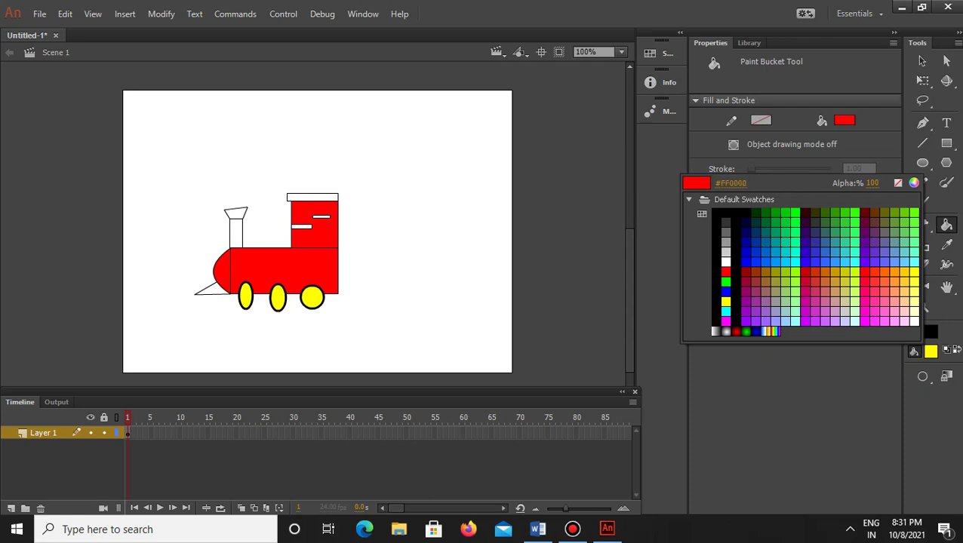
{"action": "left_click", "coordinate": [726, 271]}
{"action": "left_click", "coordinate": [217, 290]}
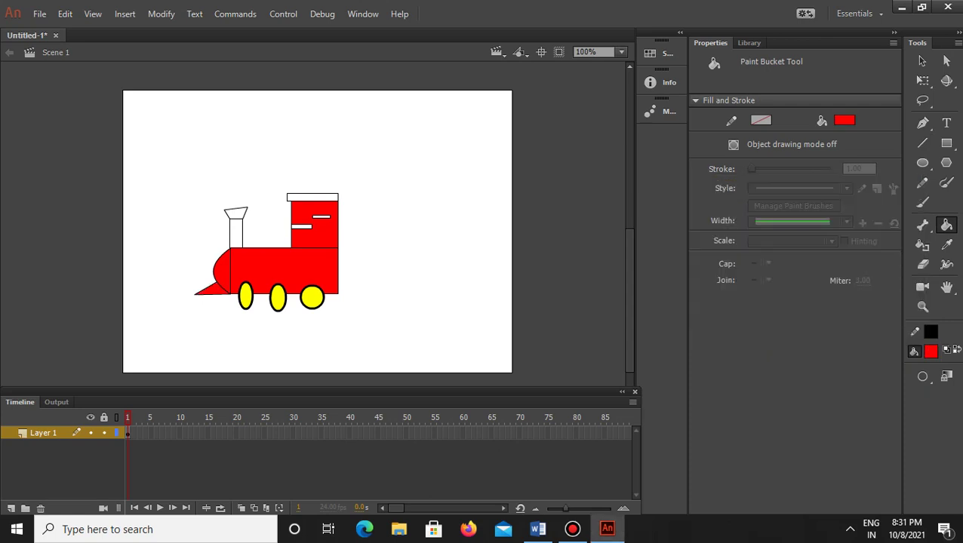
{"action": "left_click", "coordinate": [235, 213]}
Fill the chimney's rectangular shaft with blue #0033CC
{"action": "left_click", "coordinate": [844, 120]}
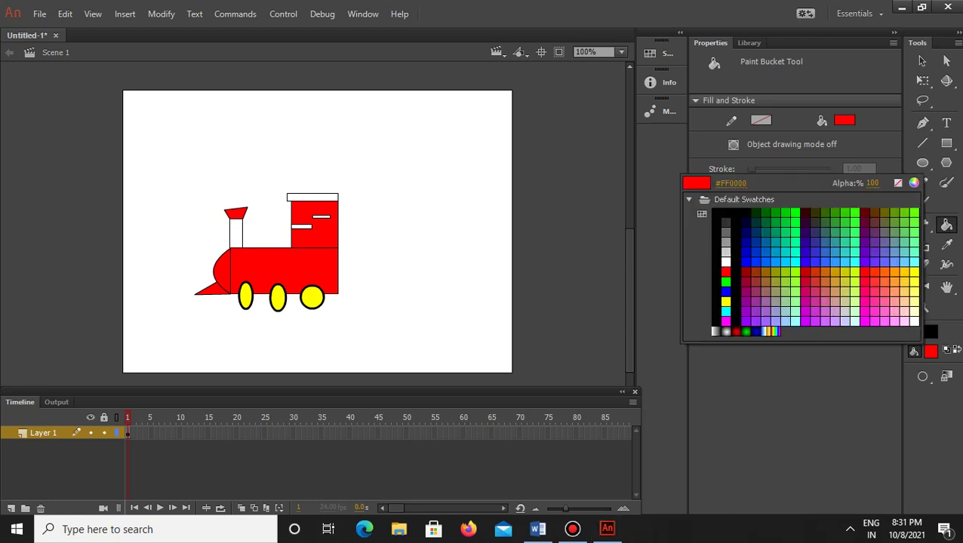
{"action": "left_click", "coordinate": [750, 252]}
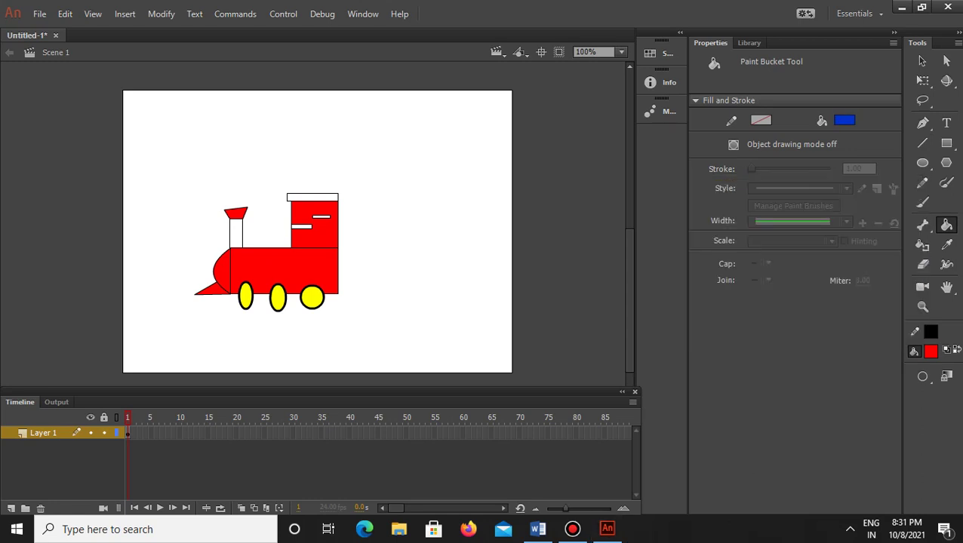
{"action": "left_click", "coordinate": [236, 233]}
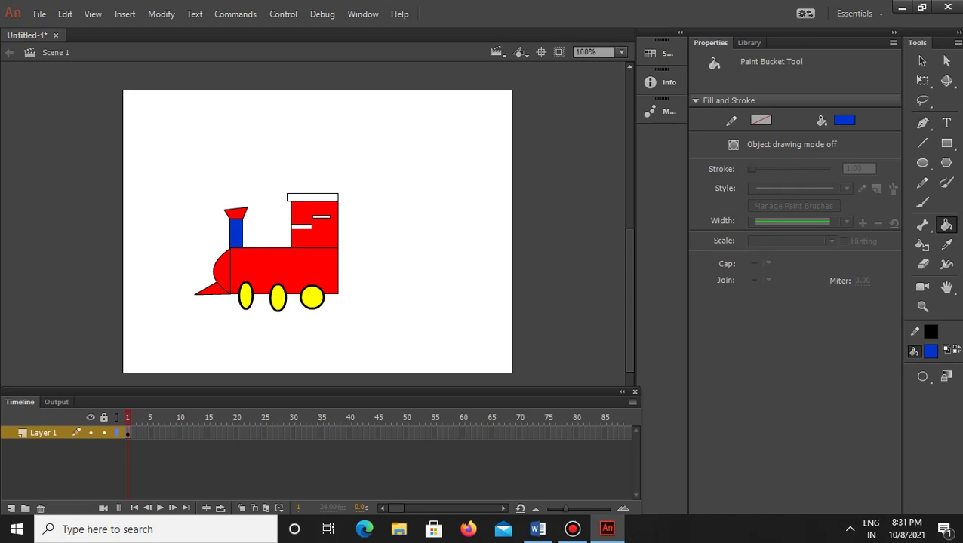
Fill the cab's roof strip with orange using the Paint Bucket tool
{"action": "left_click", "coordinate": [845, 120]}
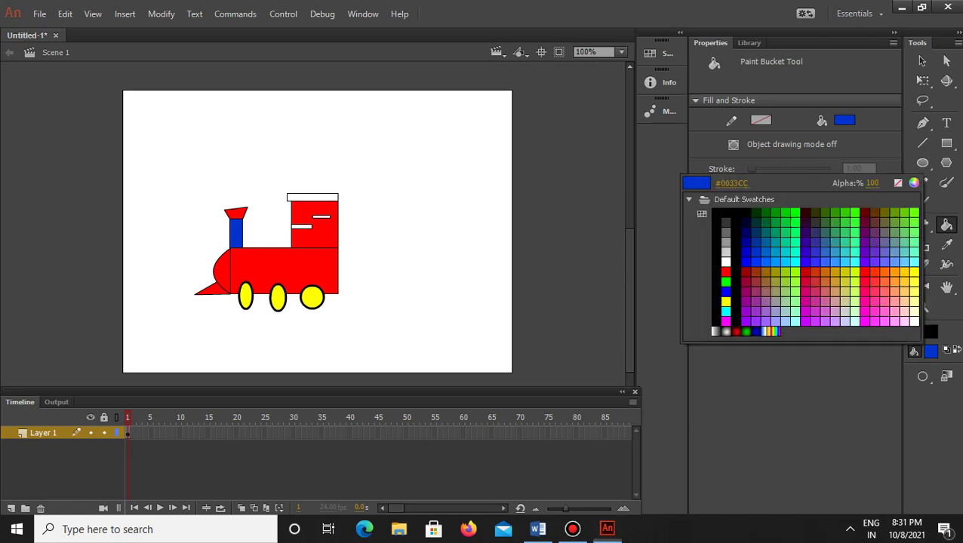
{"action": "left_click", "coordinate": [880, 285]}
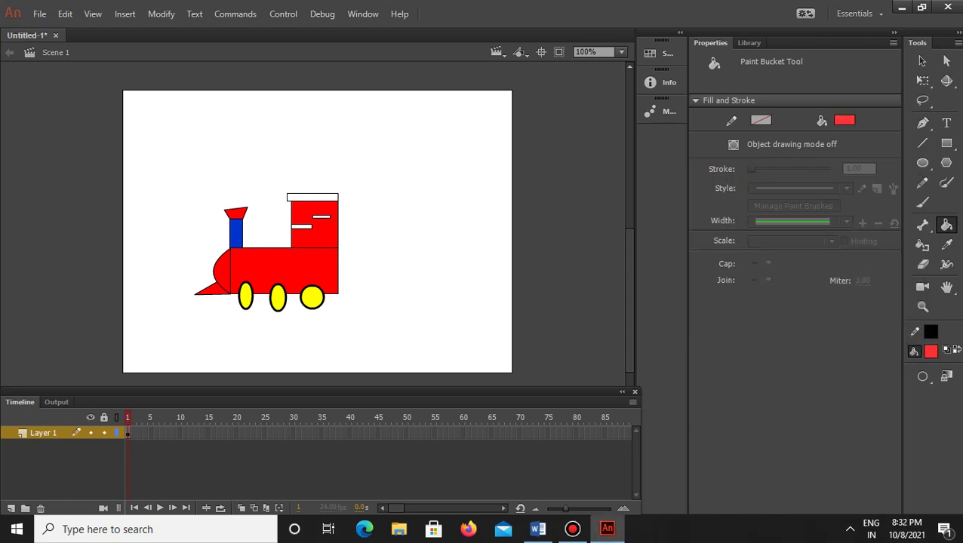
{"action": "left_click", "coordinate": [844, 120]}
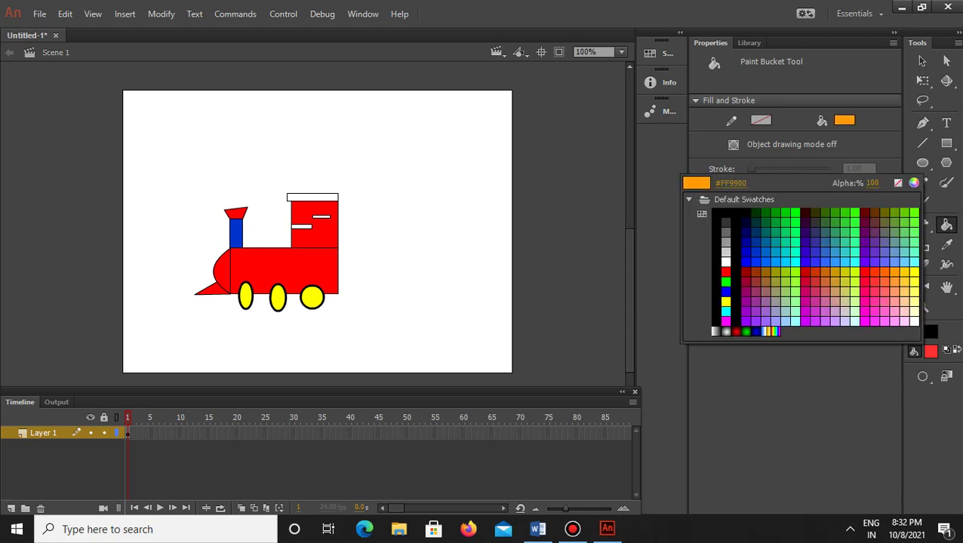
{"action": "left_click", "coordinate": [879, 306]}
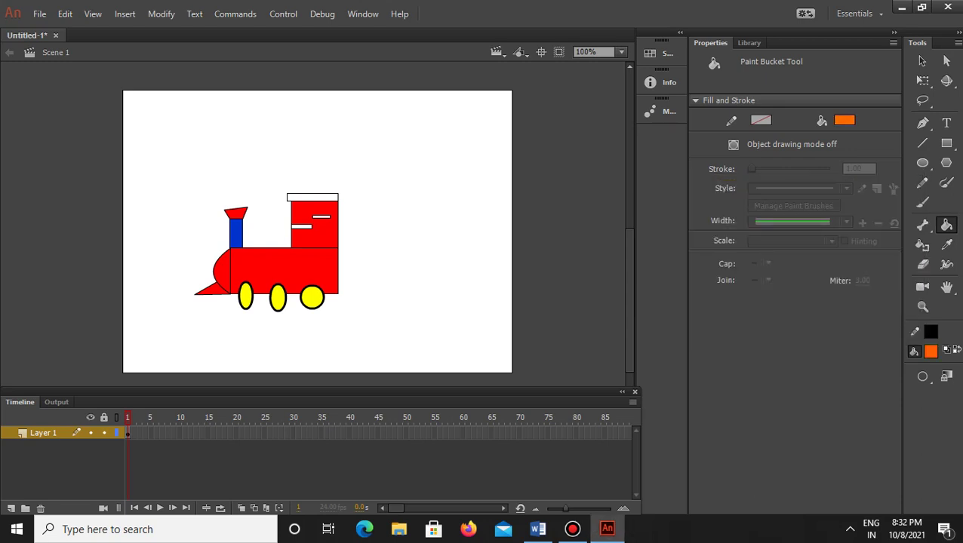
{"action": "left_click", "coordinate": [312, 198]}
{"action": "key", "text": "n"}
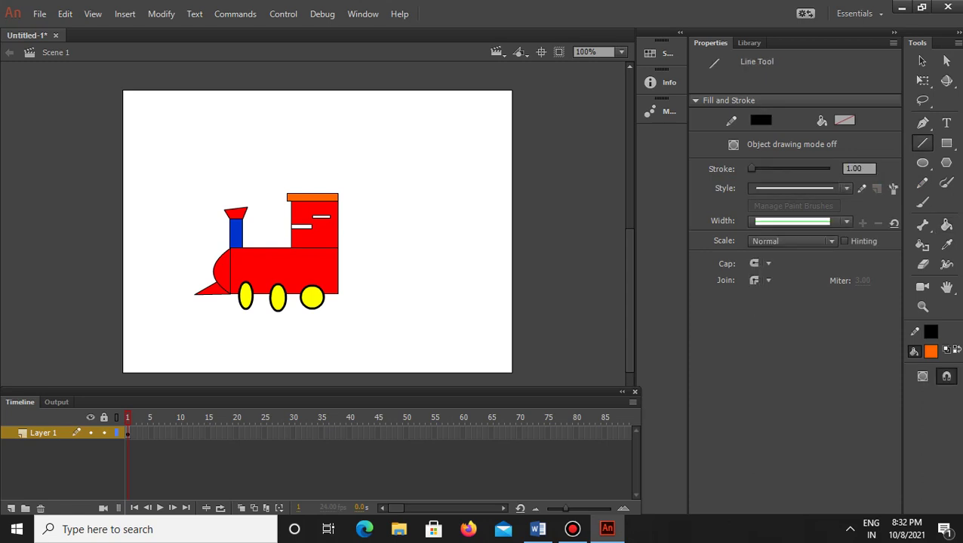
{"action": "left_click", "coordinate": [854, 168]}
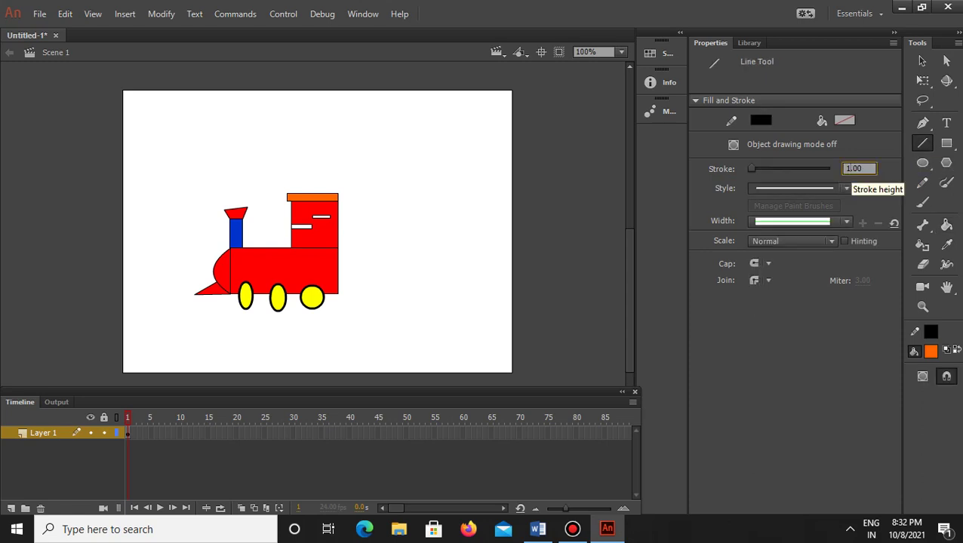
{"action": "type", "text": "3"}
{"action": "key", "text": "Return"}
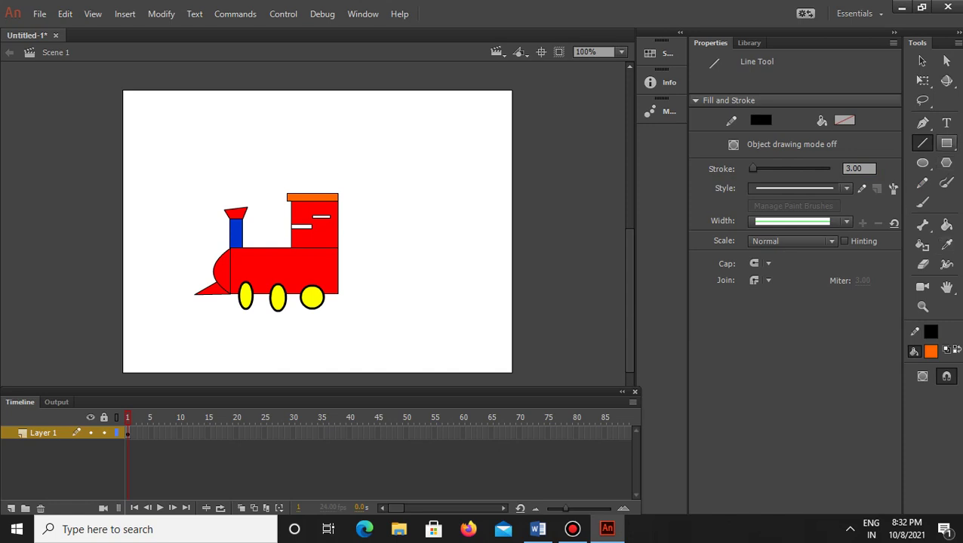
Draw two blue #0066FF rectangular wagons behind the engine with a black stroke of 1
{"action": "left_click", "coordinate": [947, 143]}
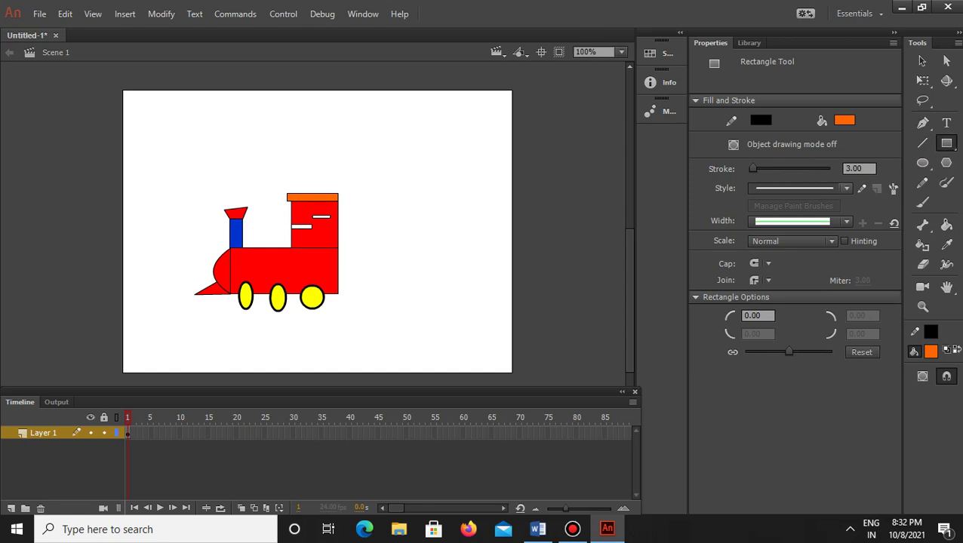
{"action": "double_click", "coordinate": [846, 168]}
{"action": "type", "text": "1"}
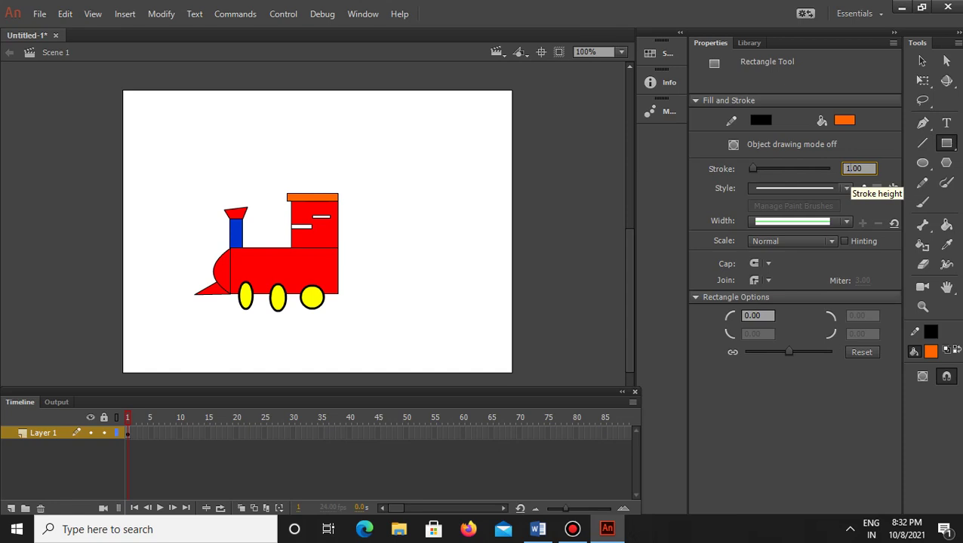
{"action": "left_click", "coordinate": [931, 352]}
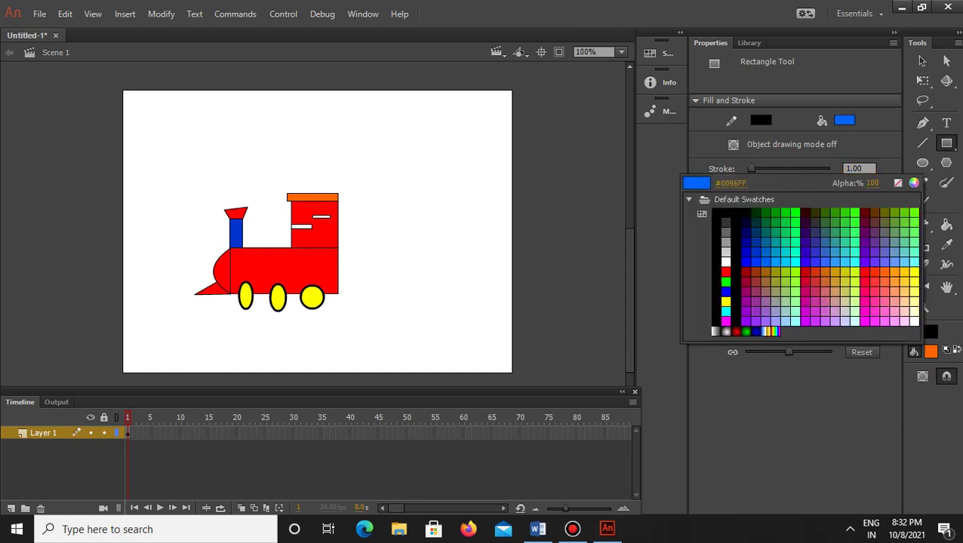
{"action": "left_click", "coordinate": [766, 261]}
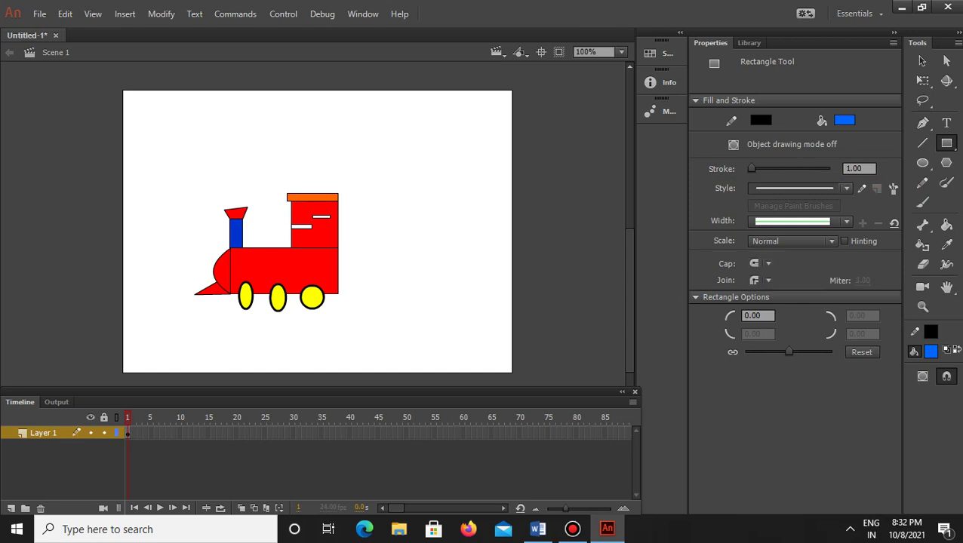
{"action": "mouse_move", "coordinate": [351, 266]}
{"action": "left_mouse_down"}
{"action": "mouse_move", "coordinate": [381, 294]}
{"action": "mouse_move", "coordinate": [403, 287]}
{"action": "mouse_move", "coordinate": [415, 296]}
{"action": "mouse_move", "coordinate": [442, 280]}
{"action": "mouse_move", "coordinate": [457, 293]}
{"action": "mouse_move", "coordinate": [487, 296]}
{"action": "left_mouse_up"}
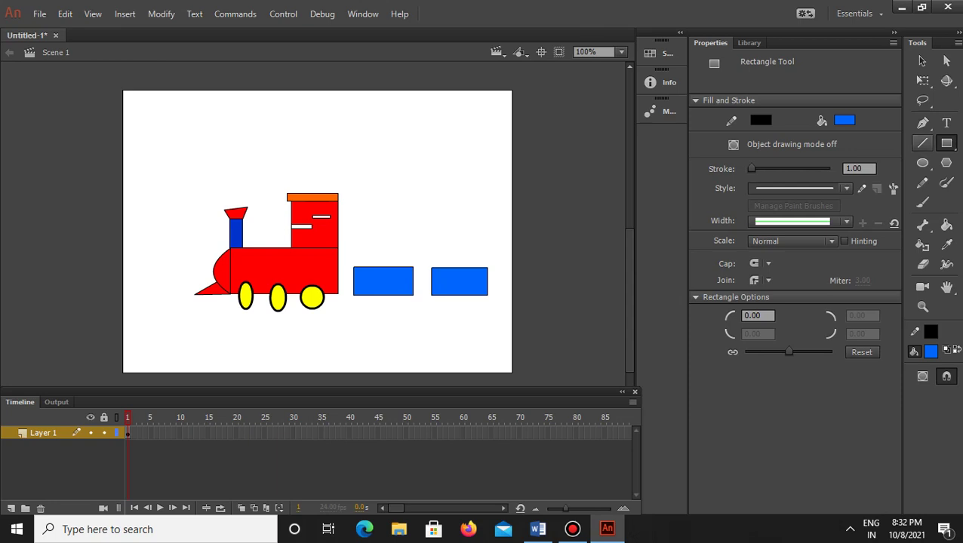
Draw short horizontal coupling lines with a stroke of 4 between the engine and first wagon and between the two wagons
{"action": "key", "text": "n"}
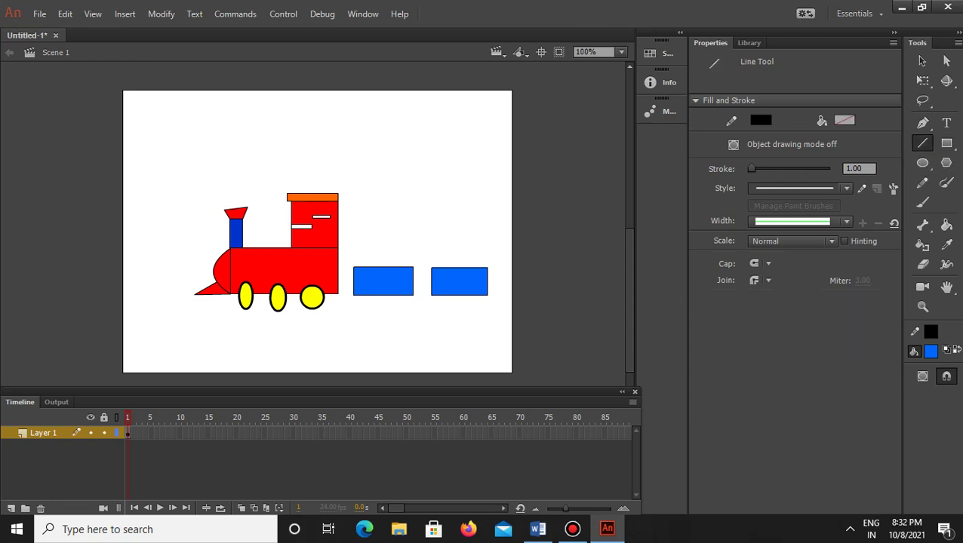
{"action": "left_click", "coordinate": [853, 168]}
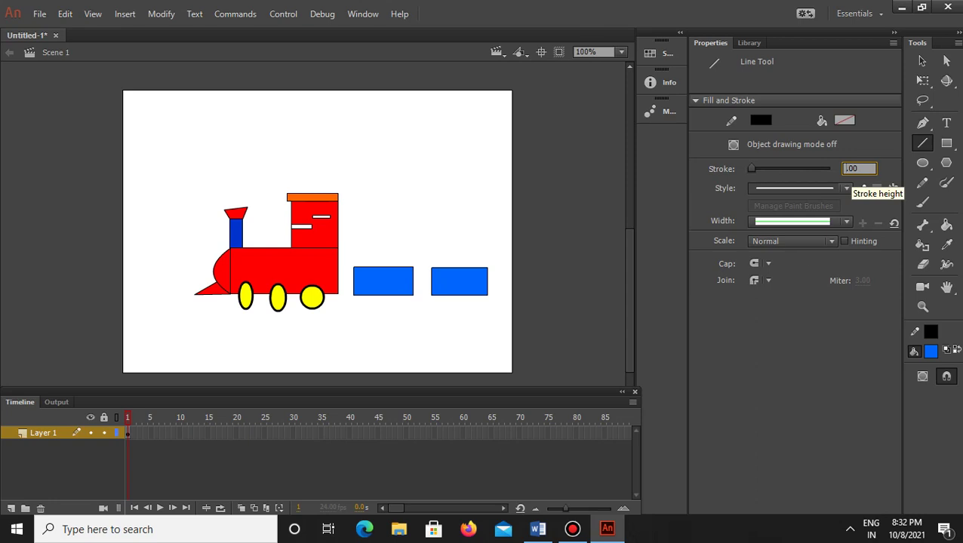
{"action": "type", "text": "4"}
{"action": "key", "text": "Return"}
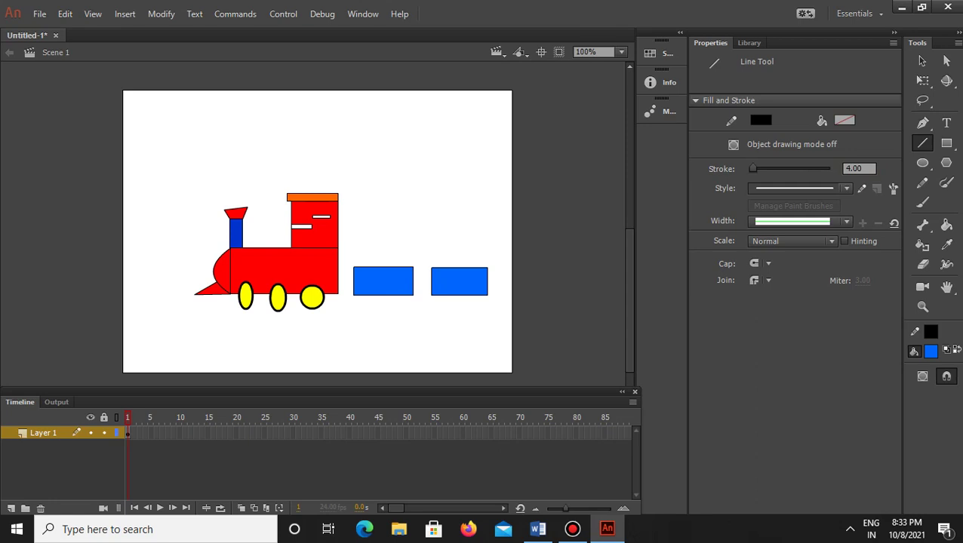
{"action": "left_click_drag", "start_coordinate": [337, 279], "coordinate": [352, 280]}
{"action": "left_click_drag", "start_coordinate": [414, 281], "coordinate": [431, 281]}
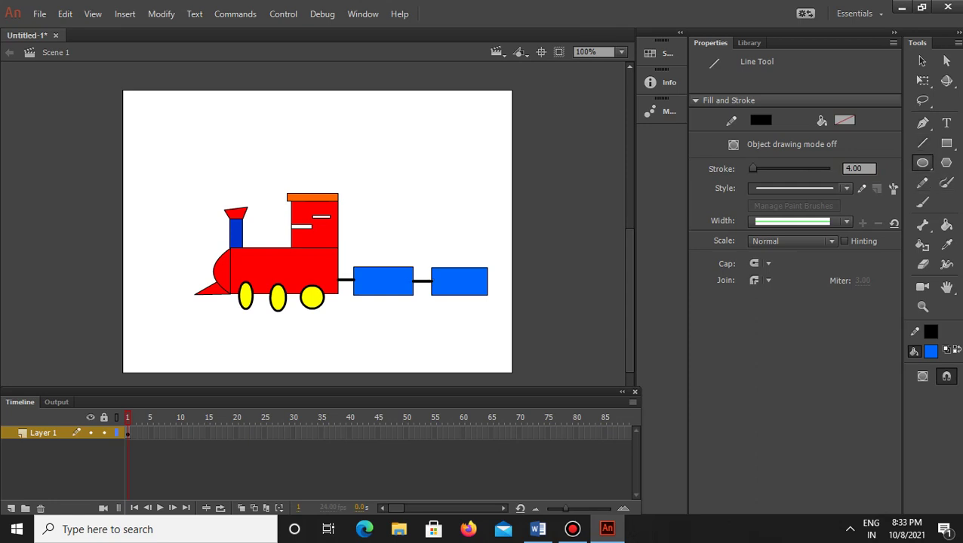
Draw two yellow round wheels with a black stroke of 4 along the lower edge of each wagon
{"action": "left_click", "coordinate": [922, 163]}
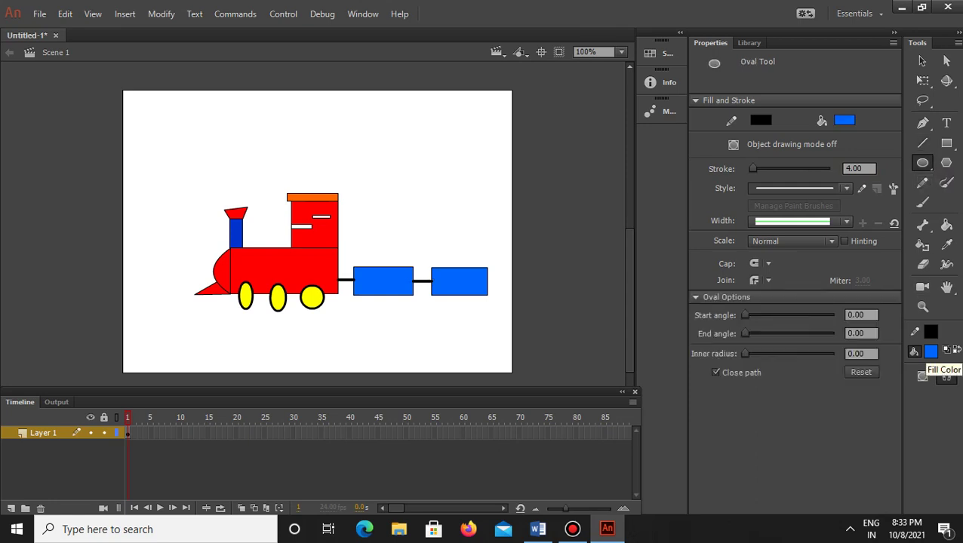
{"action": "left_click", "coordinate": [930, 352]}
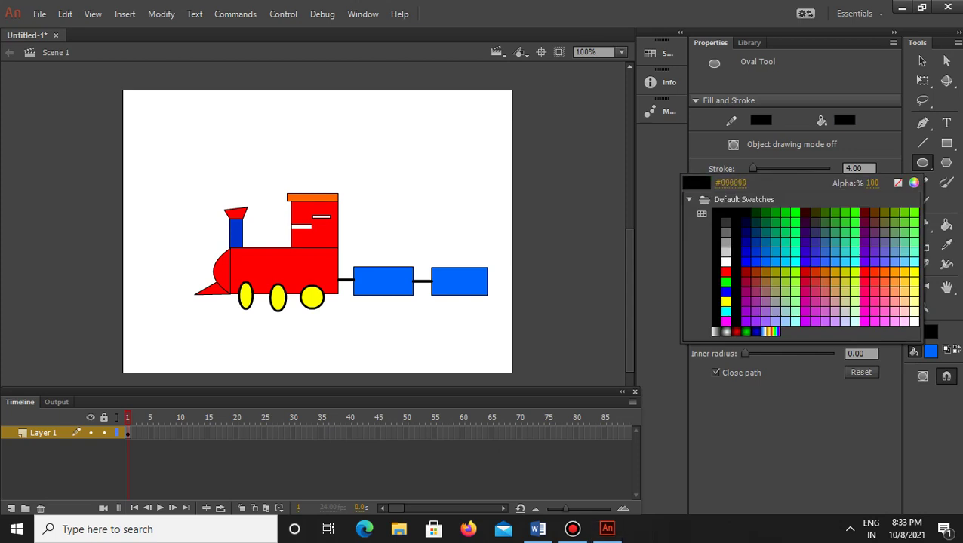
{"action": "left_click", "coordinate": [726, 301]}
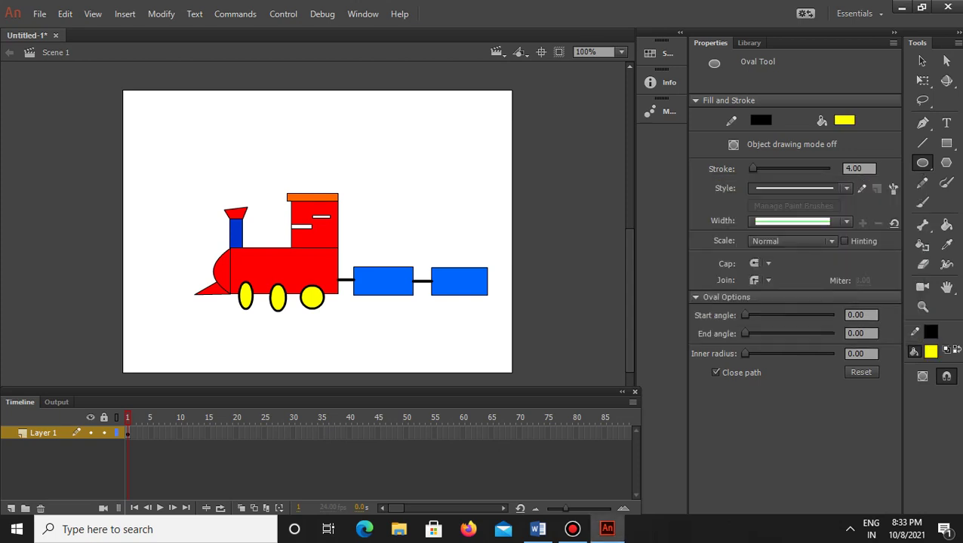
{"action": "left_click_drag", "start_coordinate": [352, 288], "coordinate": [377, 305]}
{"action": "key", "text": "ctrl+z"}
{"action": "right_click", "coordinate": [390, 281]}
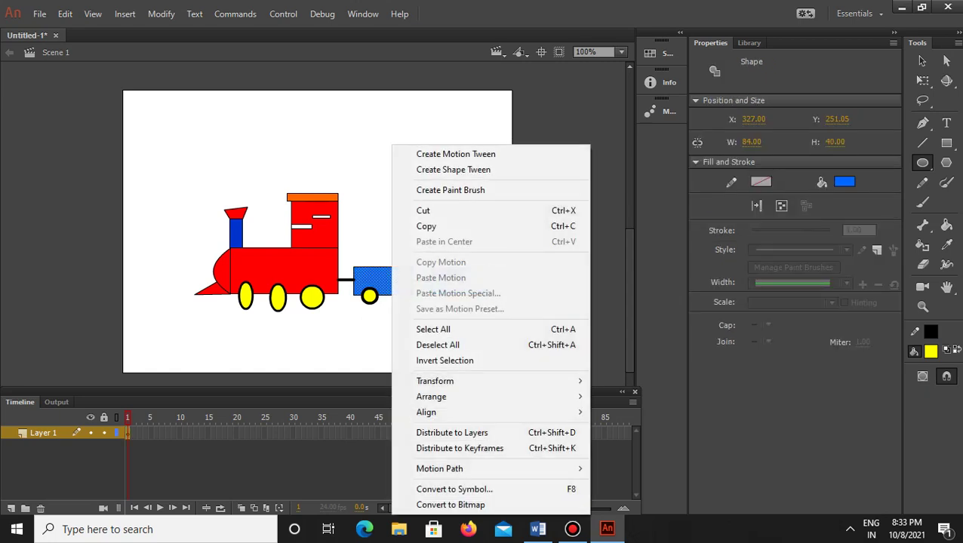
{"action": "key", "text": "Escape"}
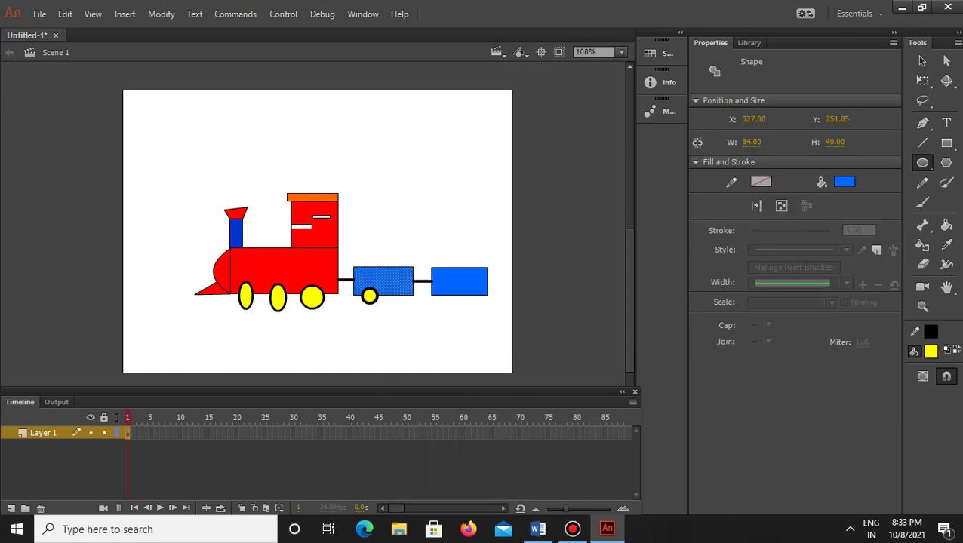
{"action": "key", "text": "Escape"}
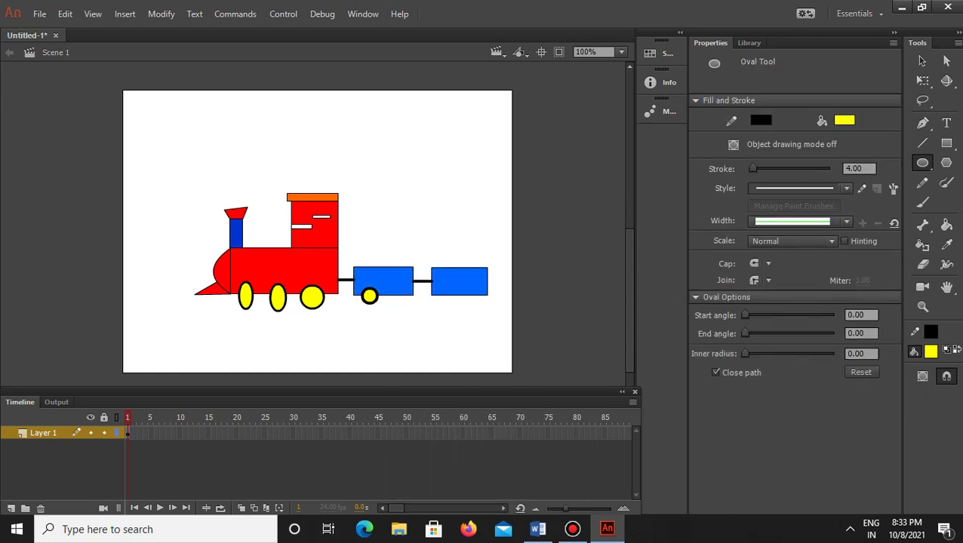
{"action": "mouse_move", "coordinate": [388, 286]}
{"action": "left_mouse_down"}
{"action": "mouse_move", "coordinate": [407, 307]}
{"action": "mouse_move", "coordinate": [478, 302]}
{"action": "left_mouse_up"}
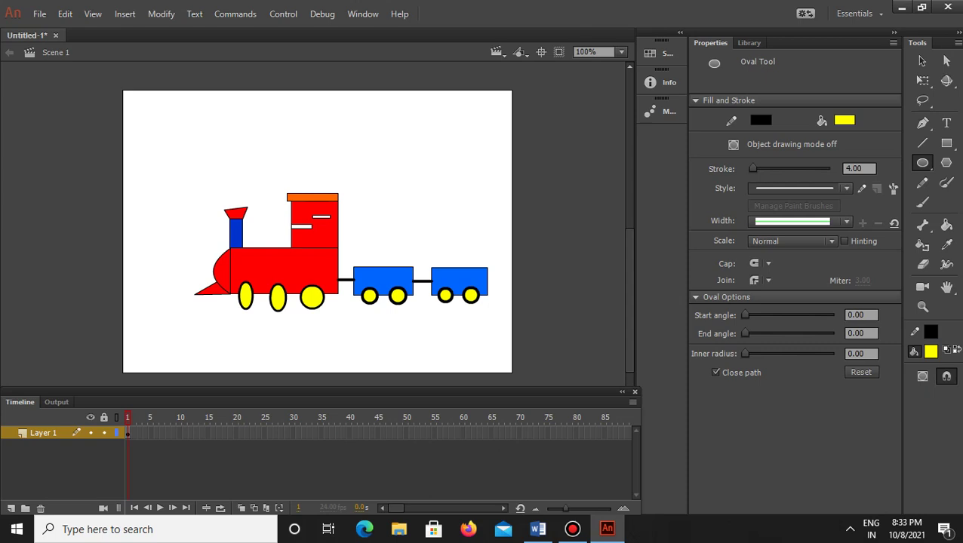
Fill the rear wagon with red using the Paint Bucket tool
{"action": "left_click", "coordinate": [946, 225]}
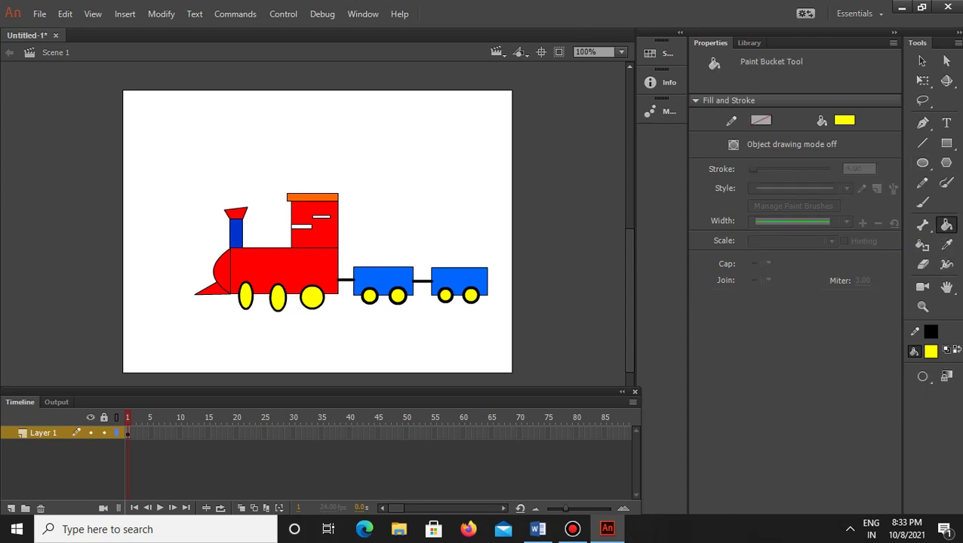
{"action": "left_click", "coordinate": [931, 352]}
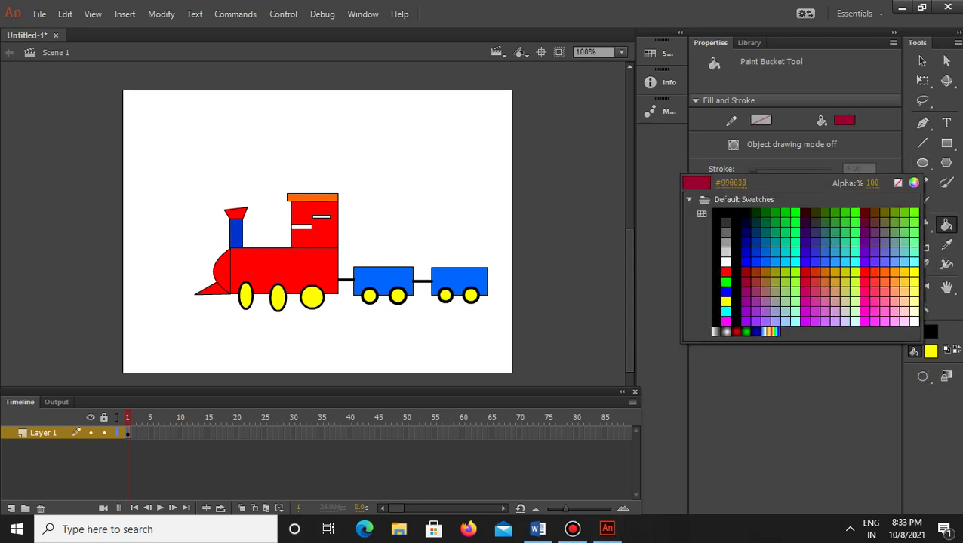
{"action": "left_click", "coordinate": [726, 272]}
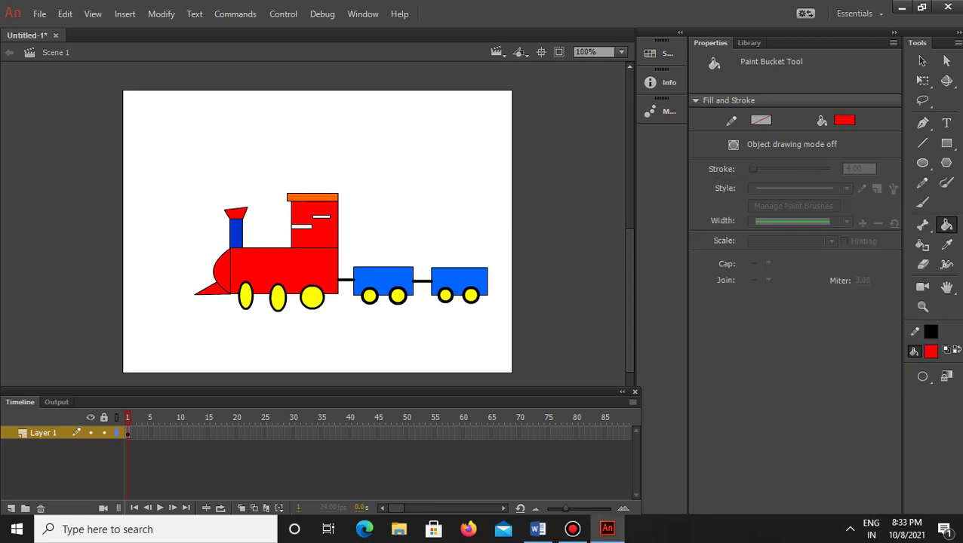
{"action": "left_click", "coordinate": [459, 275]}
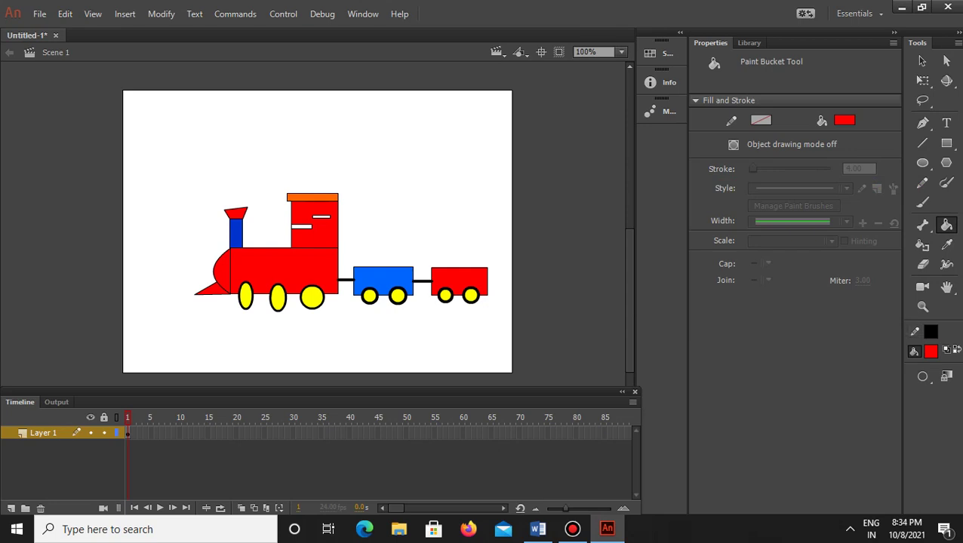
Fill the engine's curved nose with yellow
{"action": "left_click", "coordinate": [931, 351]}
{"action": "left_click", "coordinate": [726, 311]}
{"action": "left_click", "coordinate": [221, 271]}
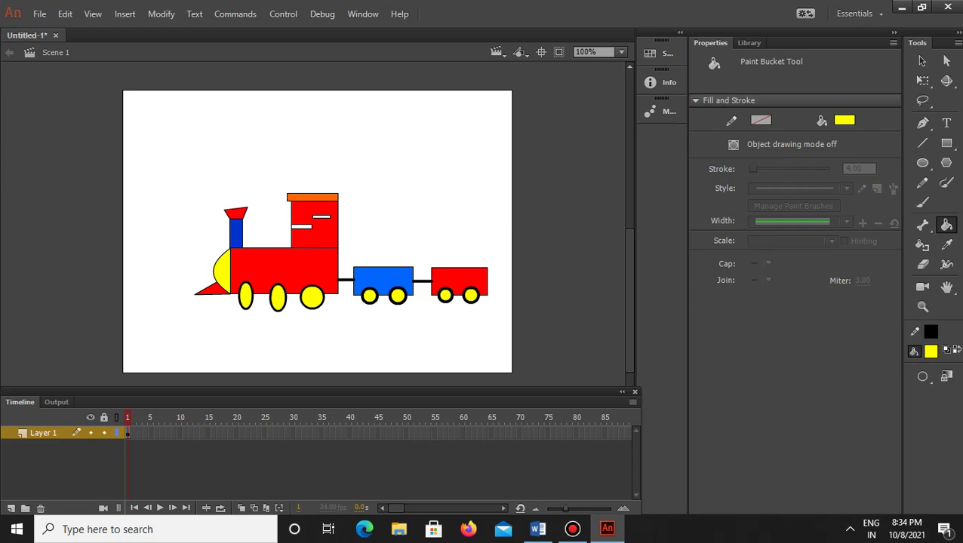
Consult the symbol-creation steps in the Word lesson, return to Animate and select the whole train with the Selection tool
{"action": "left_click", "coordinate": [537, 529]}
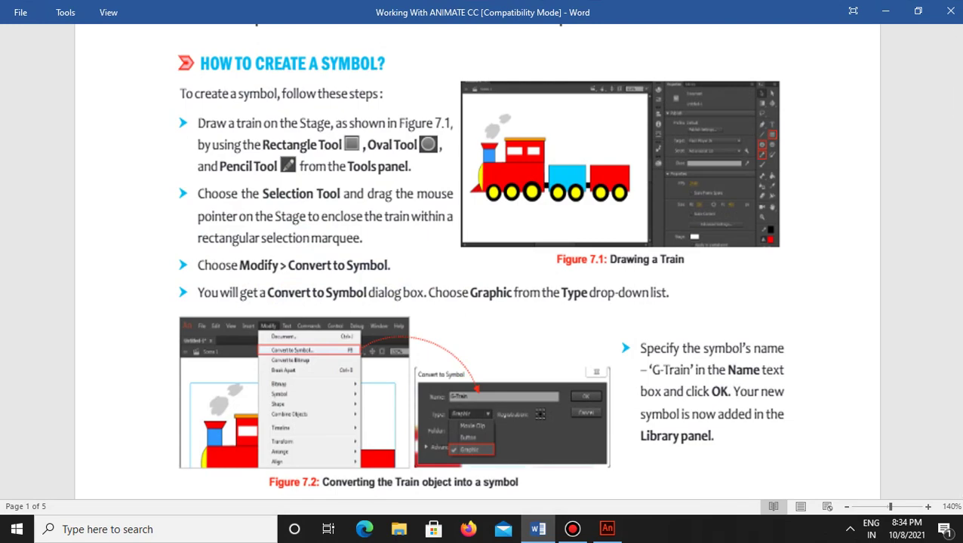
{"action": "left_click", "coordinate": [886, 10]}
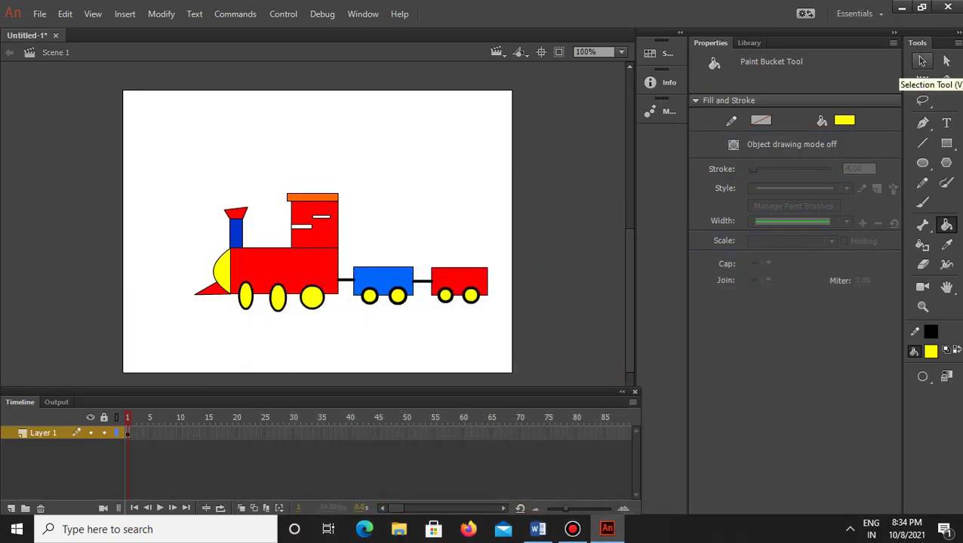
{"action": "left_click", "coordinate": [921, 61]}
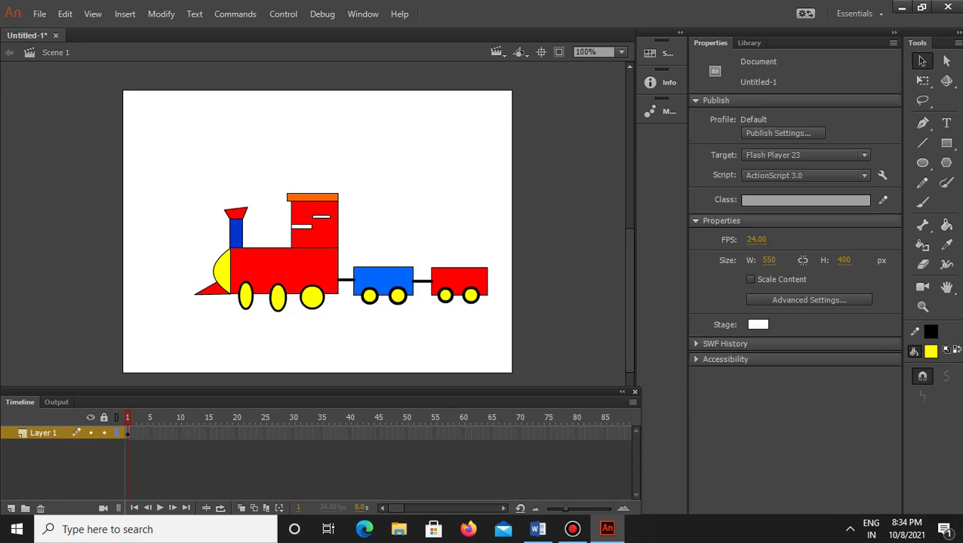
{"action": "mouse_move", "coordinate": [157, 182]}
{"action": "left_mouse_down"}
{"action": "mouse_move", "coordinate": [303, 269]}
{"action": "mouse_move", "coordinate": [501, 323]}
{"action": "left_mouse_up"}
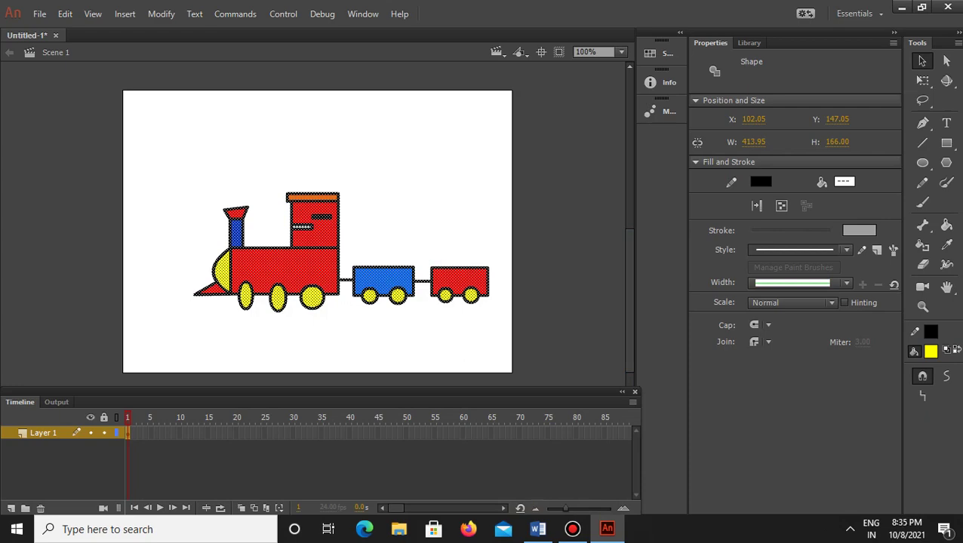
Convert the selected train into a symbol named G_Train with the type Graphic, checking the steps in the Word lesson first
{"action": "left_click", "coordinate": [537, 529]}
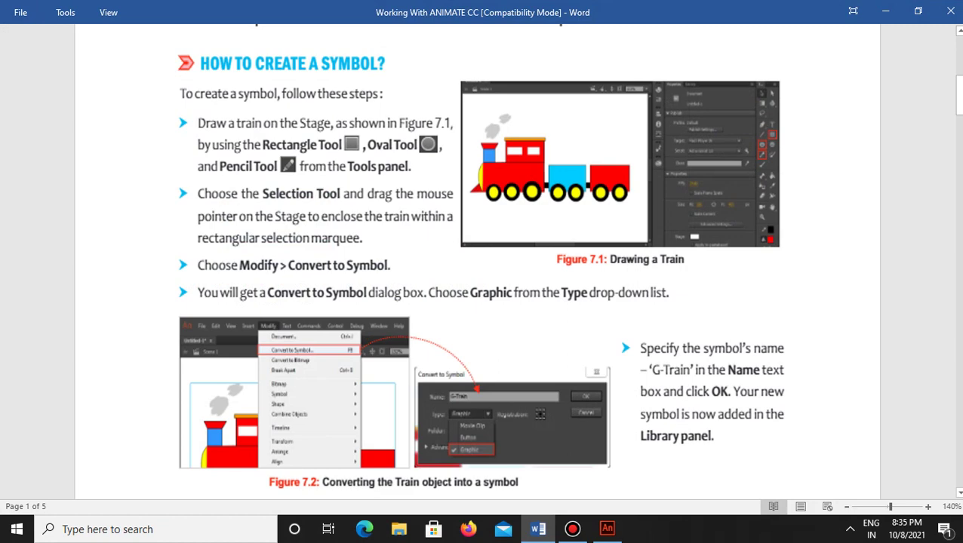
{"action": "left_click", "coordinate": [537, 530]}
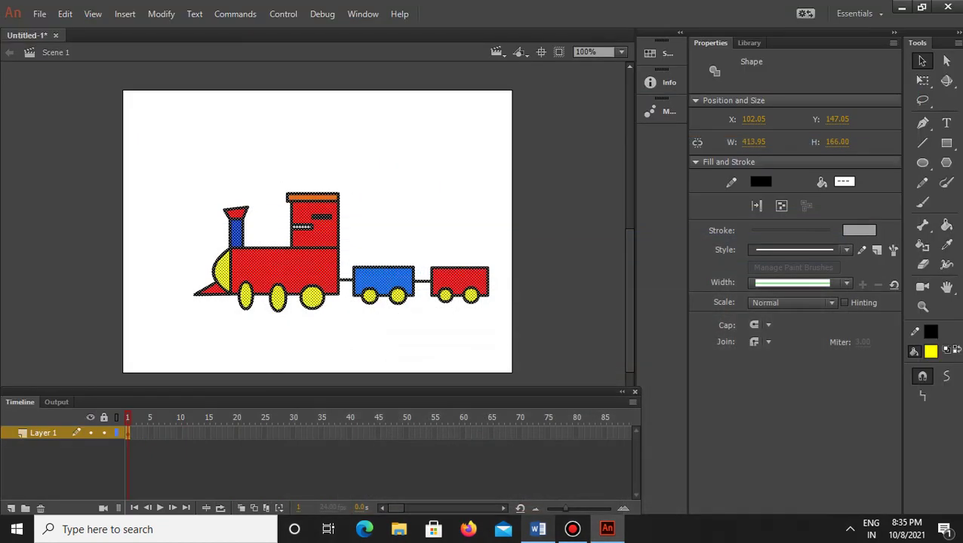
{"action": "left_click", "coordinate": [161, 14]}
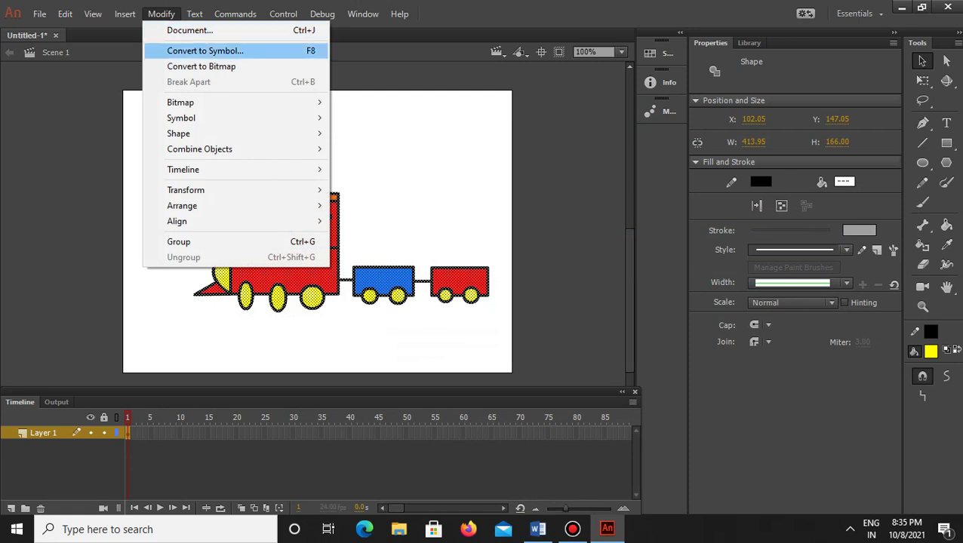
{"action": "left_click", "coordinate": [205, 51]}
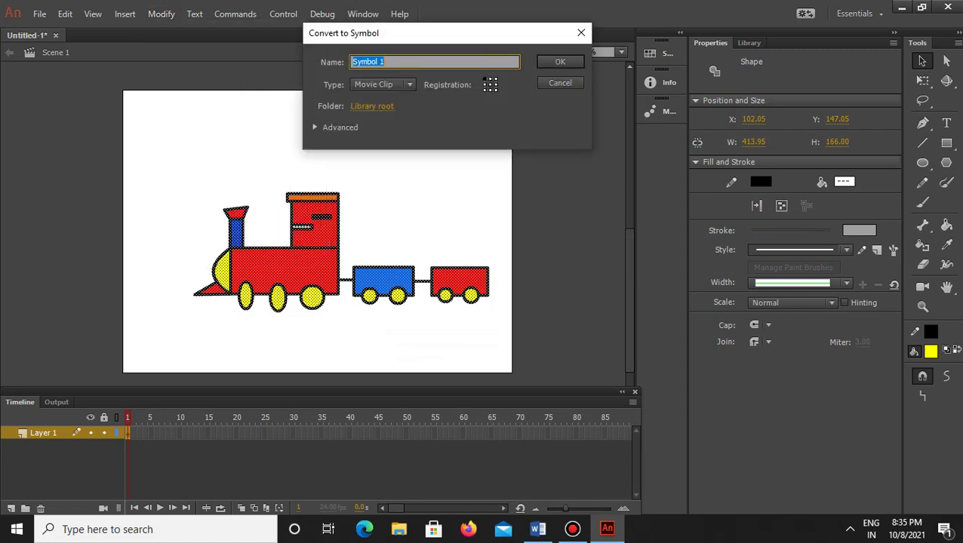
{"action": "left_click_drag", "start_coordinate": [387, 33], "coordinate": [388, 48]}
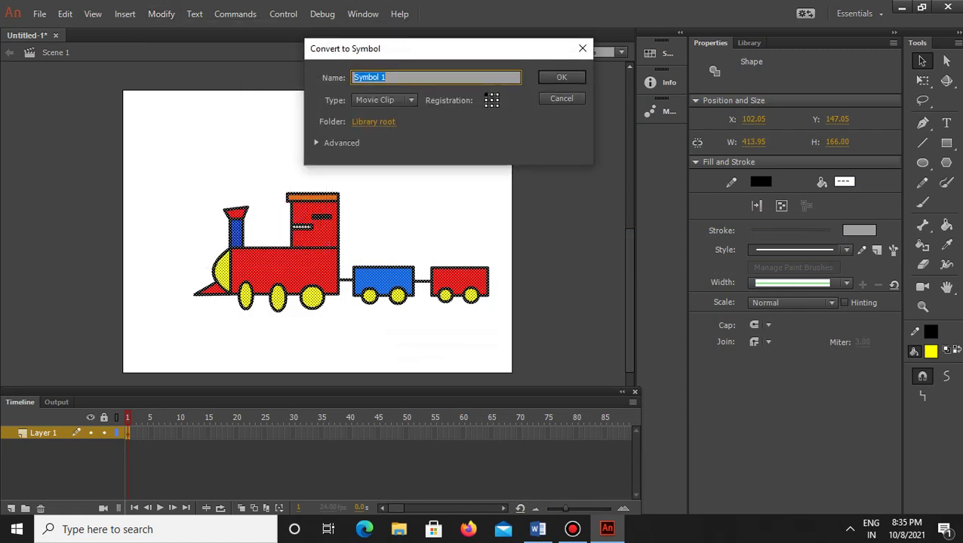
{"action": "left_click", "coordinate": [386, 77]}
{"action": "key", "text": "BackSpace"}
{"action": "key", "text": "BackSpace"}
{"action": "key", "text": "BackSpace"}
{"action": "key", "text": "BackSpace"}
{"action": "key", "text": "BackSpace"}
{"action": "key", "text": "BackSpace"}
{"action": "key", "text": "BackSpace"}
{"action": "key", "text": "BackSpace"}
{"action": "type", "text": "G_Train"}
{"action": "left_click", "coordinate": [383, 100]}
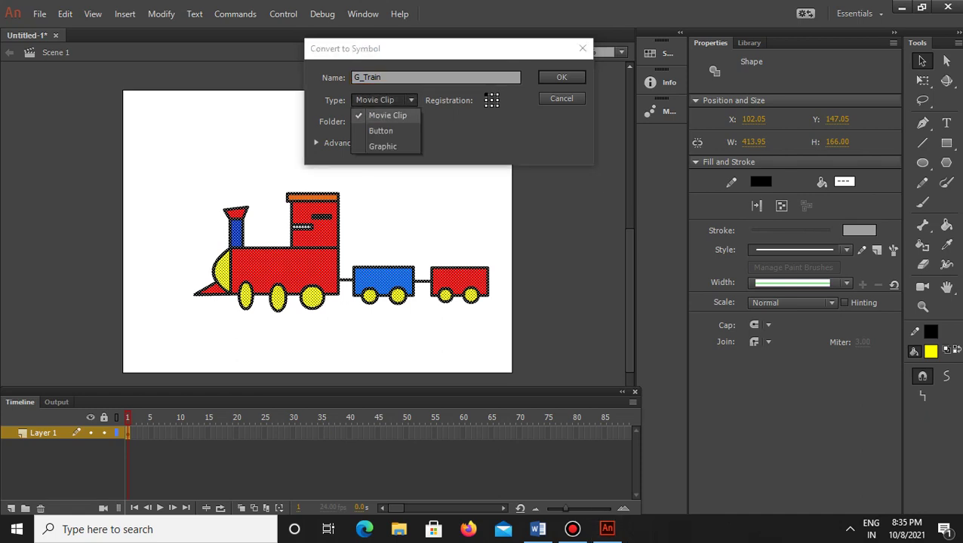
{"action": "left_click", "coordinate": [383, 146]}
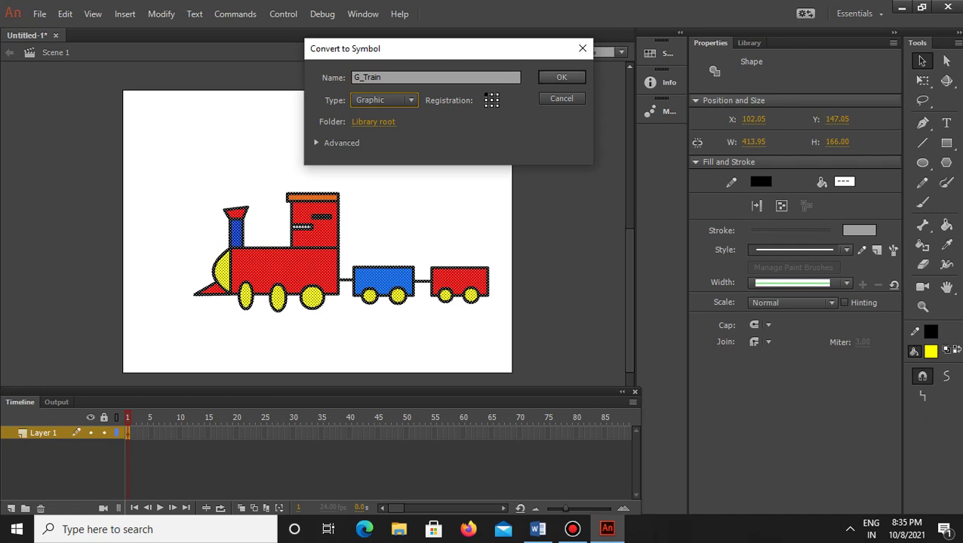
{"action": "key", "text": "Return"}
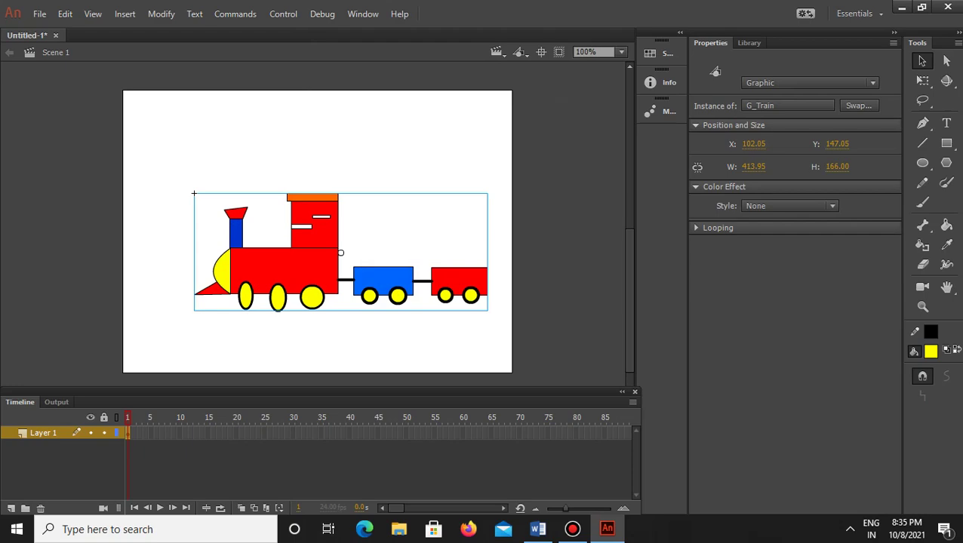
Check the symbol-creation steps in the Word lesson, return to Animate and view the train symbol in the Library
{"action": "left_click", "coordinate": [537, 529]}
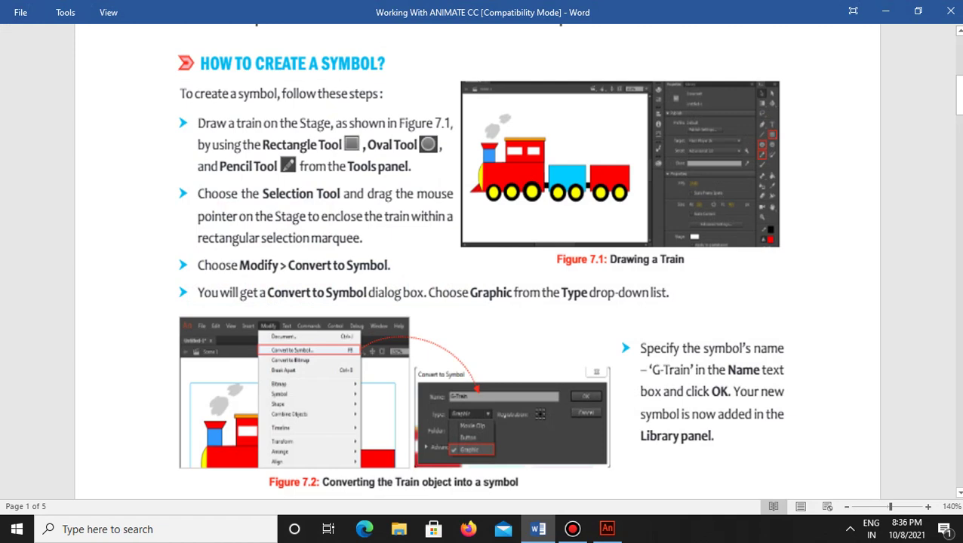
{"action": "left_click", "coordinate": [572, 529]}
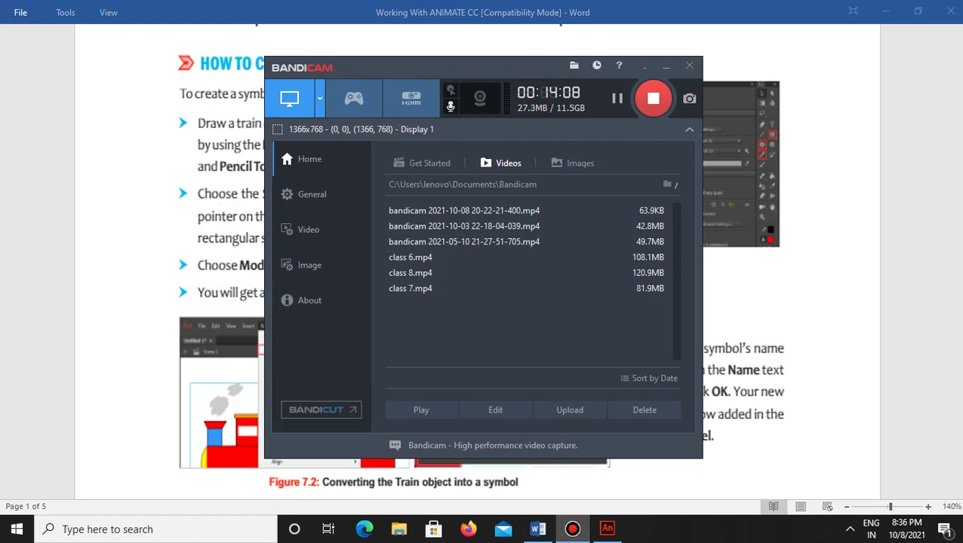
{"action": "left_click", "coordinate": [665, 66]}
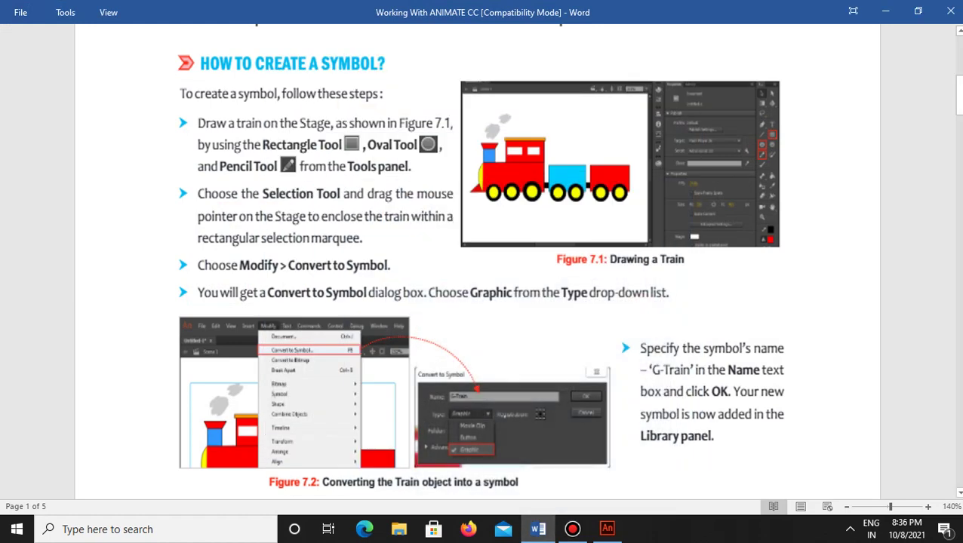
{"action": "left_click", "coordinate": [608, 529]}
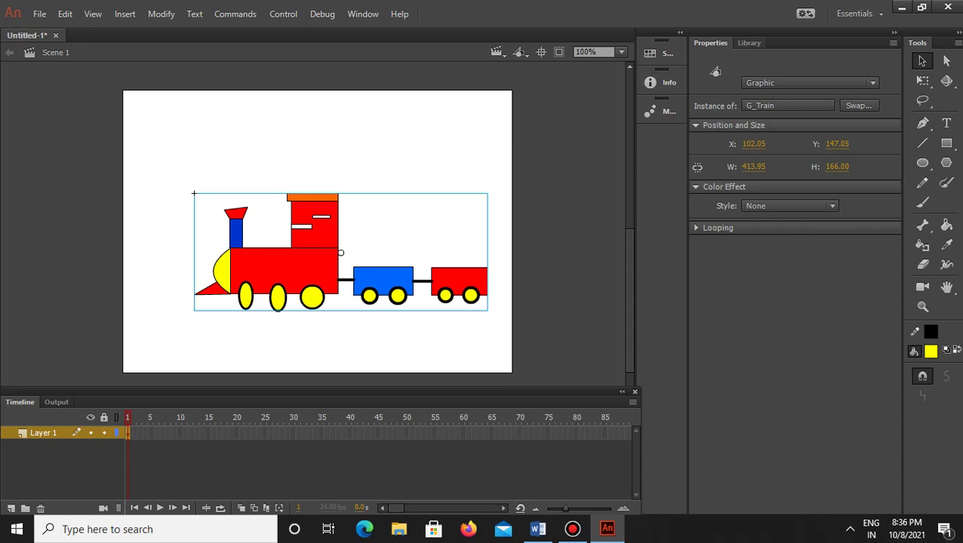
{"action": "left_click", "coordinate": [750, 43]}
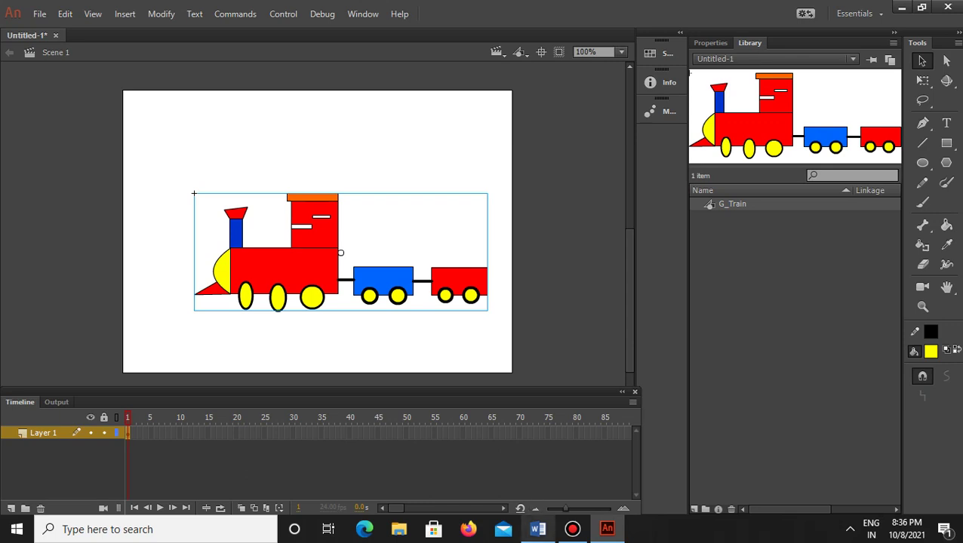
Consult the Word lesson on multiple instances and place a second G_Train instance above the first train in Animate
{"action": "left_click", "coordinate": [537, 529]}
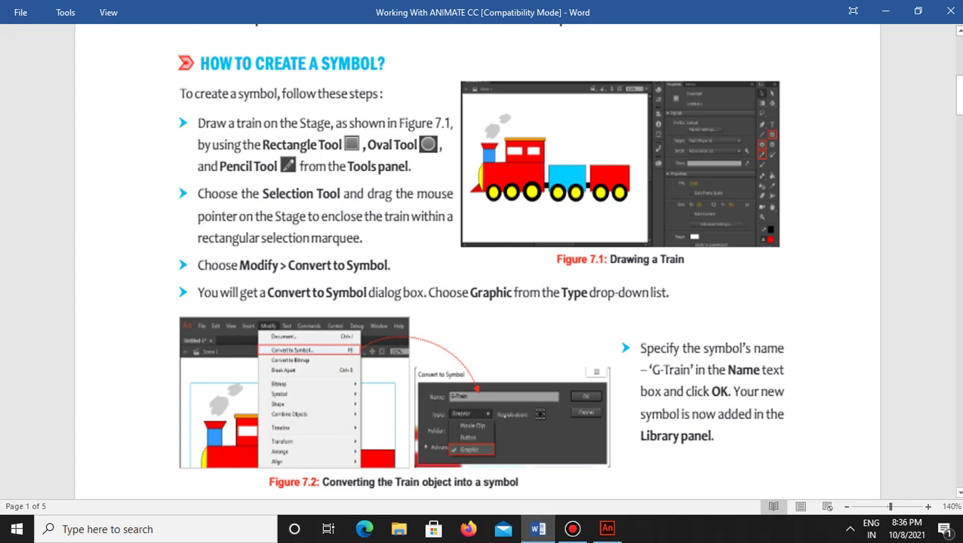
{"action": "left_click_drag", "start_coordinate": [959, 94], "coordinate": [958, 139]}
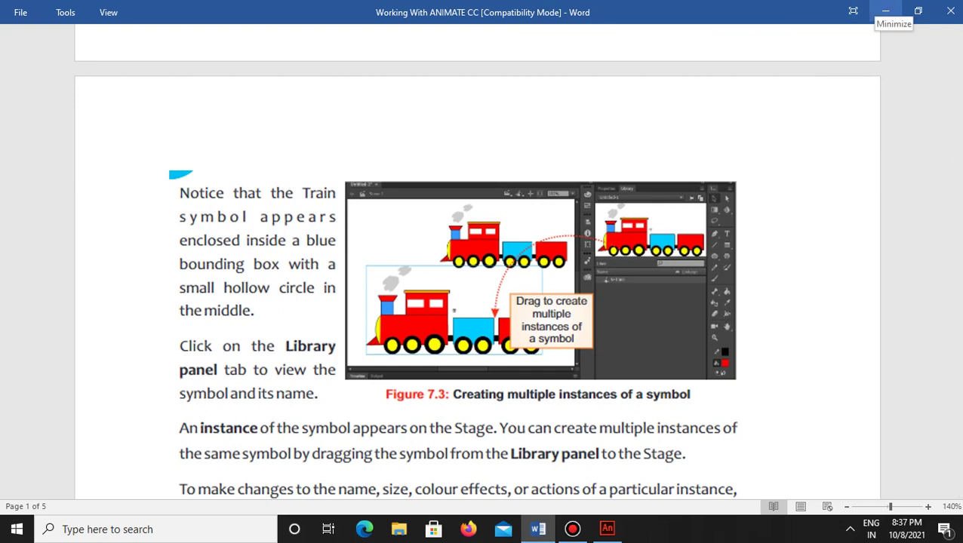
{"action": "left_click", "coordinate": [885, 11]}
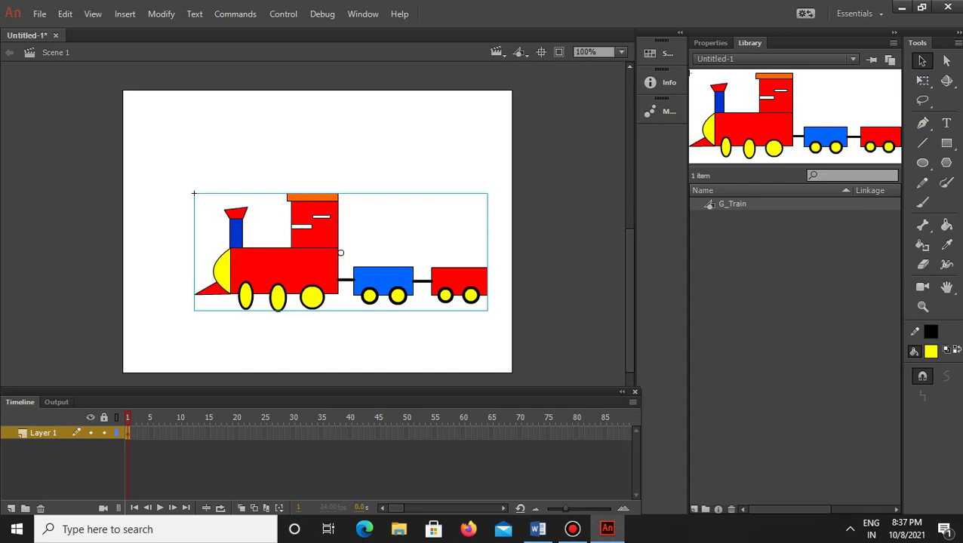
{"action": "left_click_drag", "start_coordinate": [194, 194], "coordinate": [139, 82]}
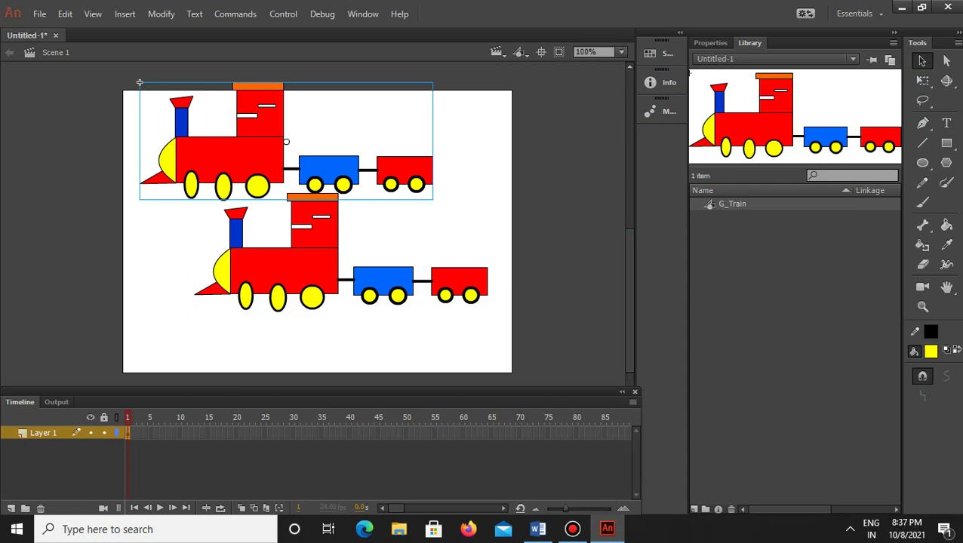
Move the lower train slightly down and shift the upper train down so it lies fully on the Stage
{"action": "left_click", "coordinate": [249, 264]}
{"action": "left_click_drag", "start_coordinate": [249, 264], "coordinate": [249, 291]}
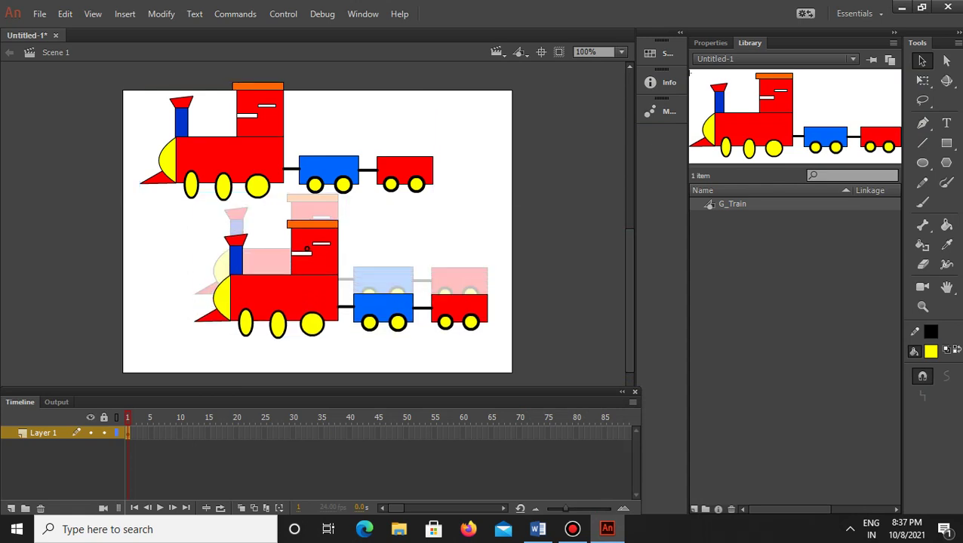
{"action": "key", "text": "Escape"}
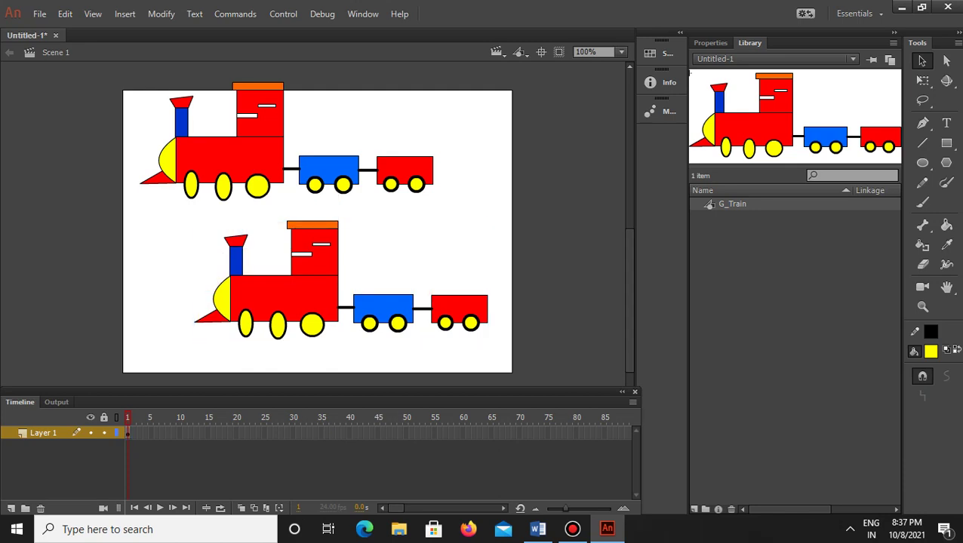
{"action": "left_click_drag", "start_coordinate": [286, 142], "coordinate": [286, 163]}
{"action": "key", "text": "Escape"}
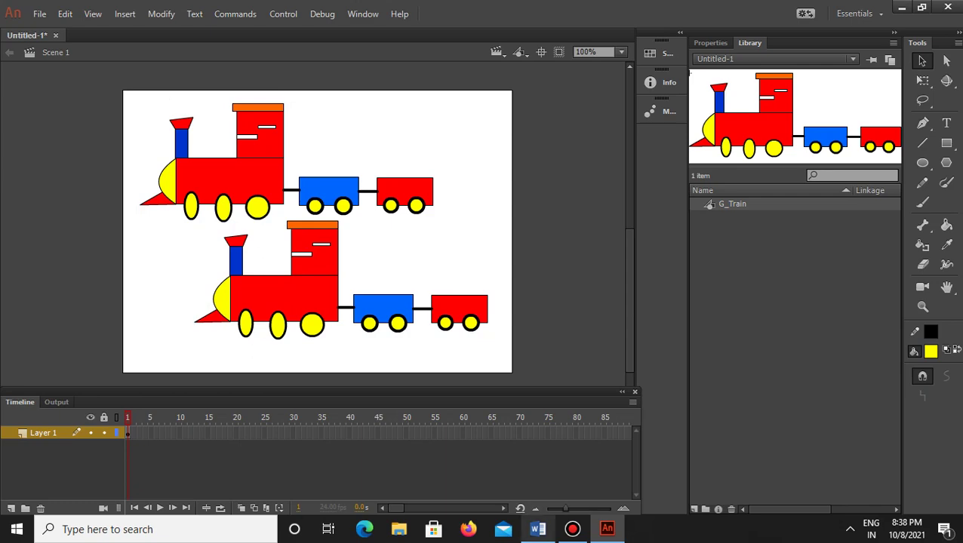
Read the Word lesson on changing instances, return to Animate and examine the upper train's properties and Color Effect styles
{"action": "left_click", "coordinate": [538, 529]}
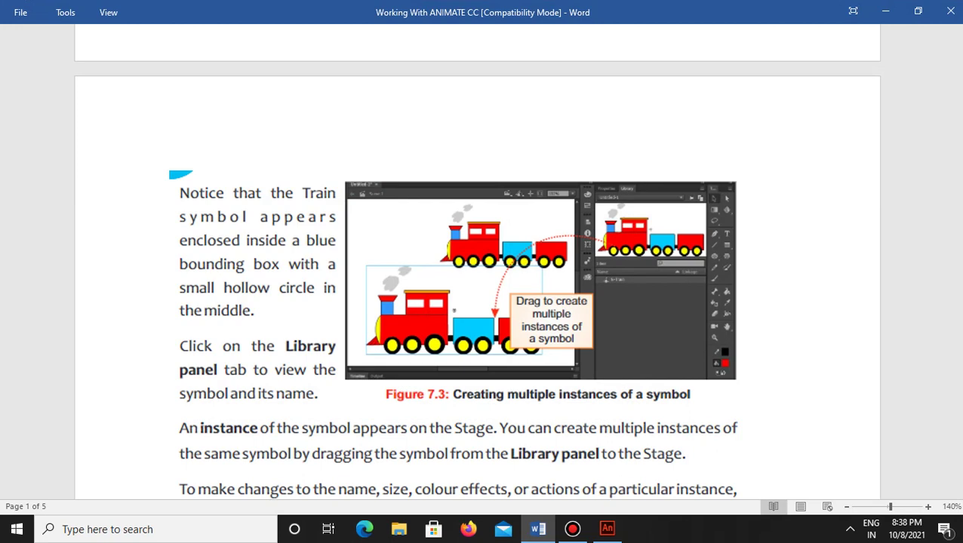
{"action": "left_click_drag", "start_coordinate": [959, 142], "coordinate": [958, 166]}
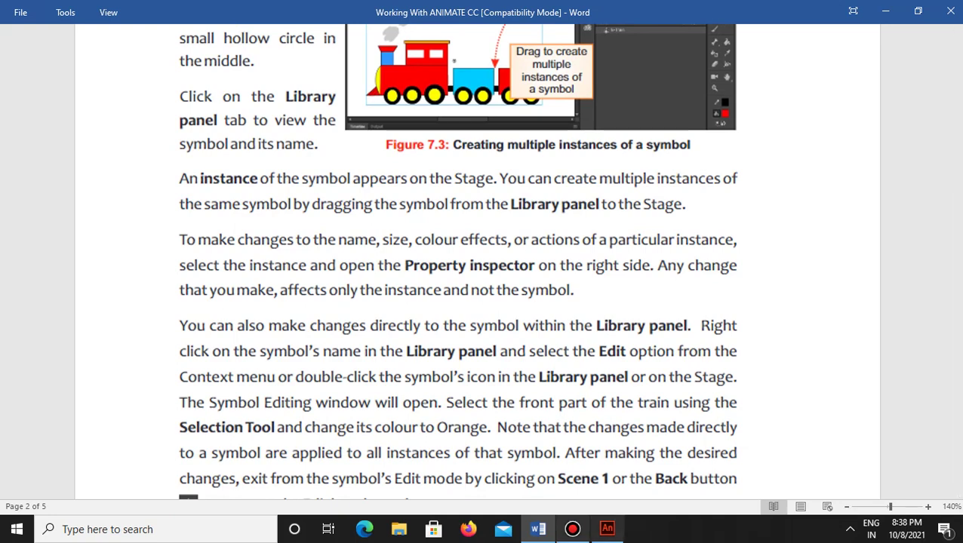
{"action": "left_click", "coordinate": [607, 529]}
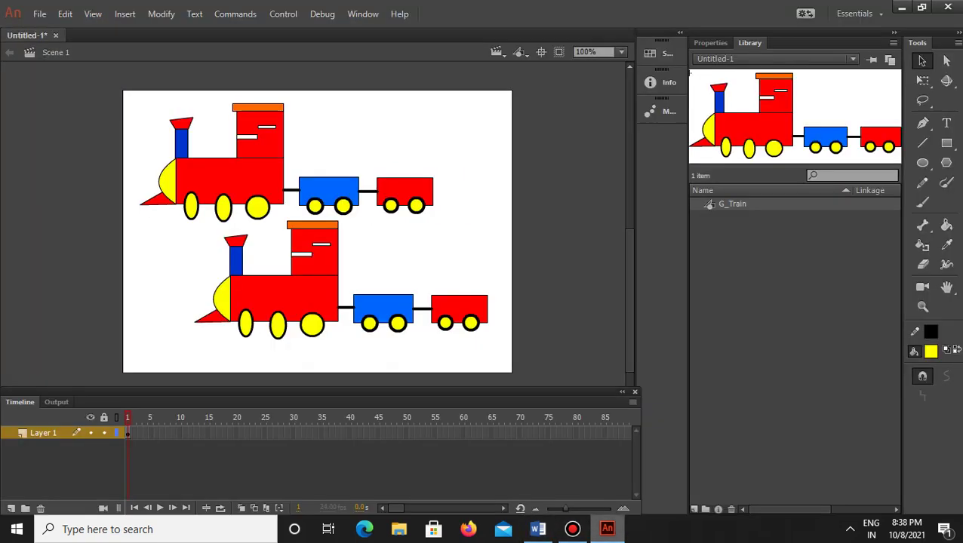
{"action": "left_click", "coordinate": [226, 181]}
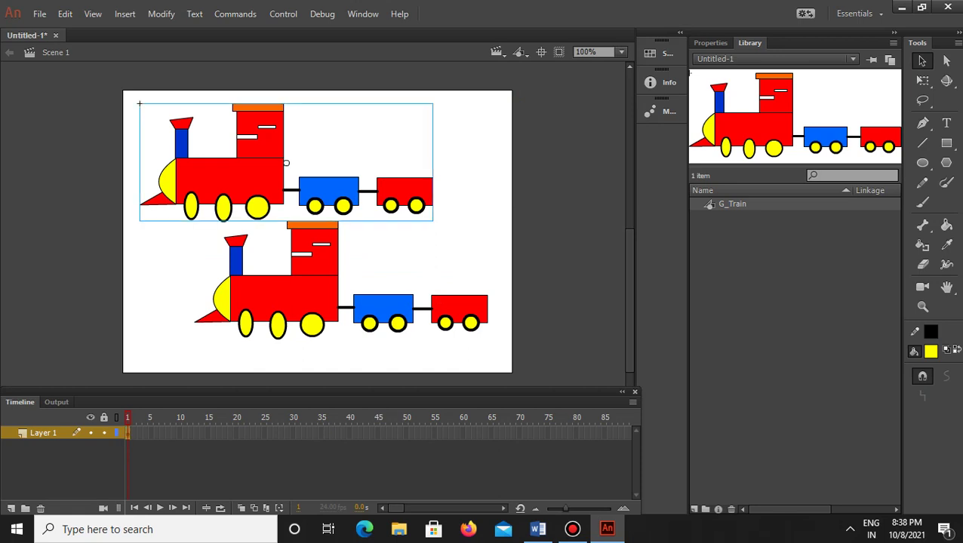
{"action": "left_click", "coordinate": [710, 43]}
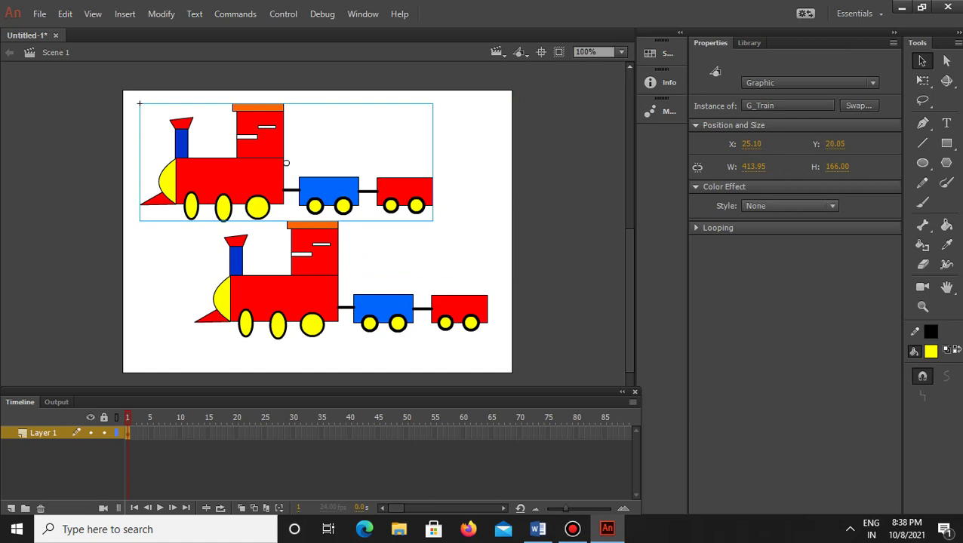
{"action": "left_click", "coordinate": [785, 206]}
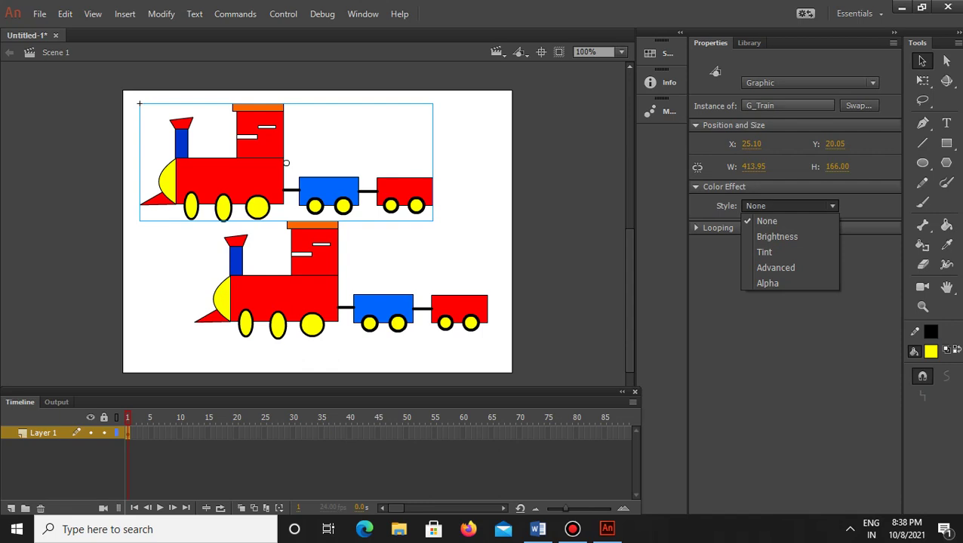
{"action": "key", "text": "Escape"}
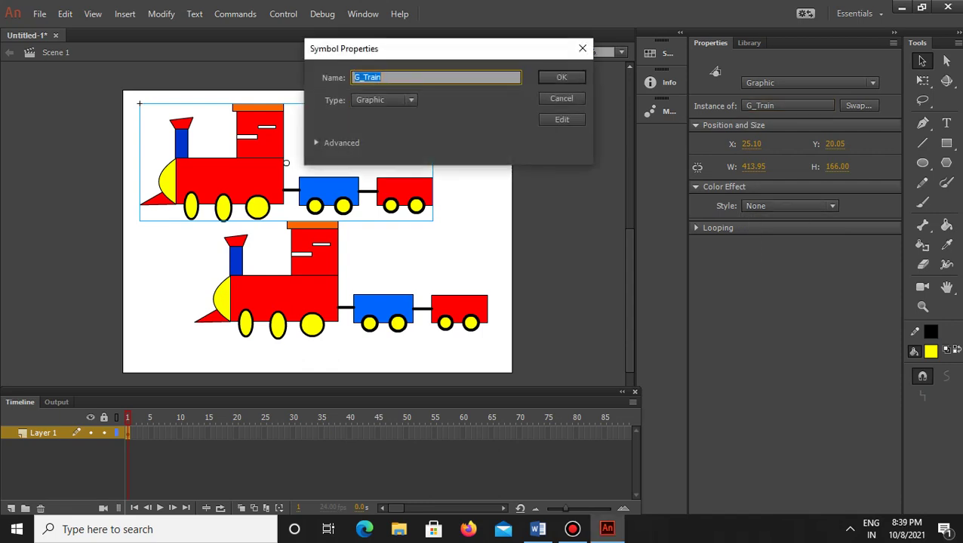
Rename the train symbol to a person's first name followed by "_Train", keeping the Graphic type
{"action": "key", "text": "BackSpace"}
{"action": "type", "text": "Hemant_Train"}
{"action": "key", "text": "Return"}
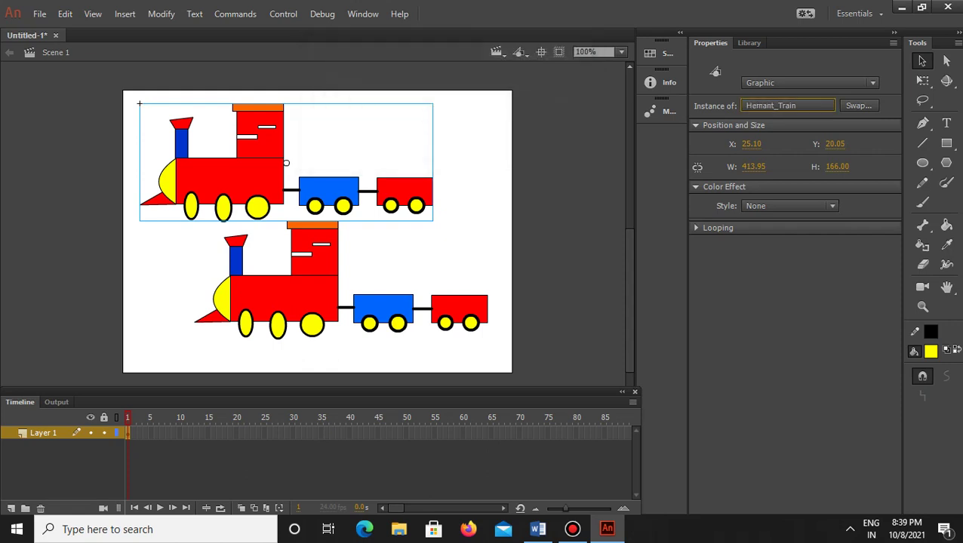
Select the lower and the upper train instance in turn and check the symbol name in their properties
{"action": "key", "text": "ctrl+shift+a"}
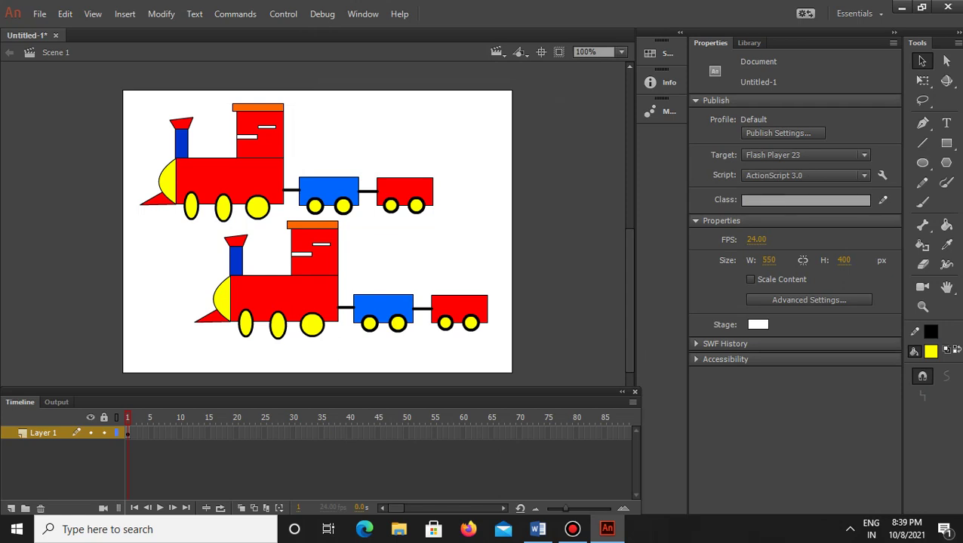
{"action": "left_click", "coordinate": [313, 295]}
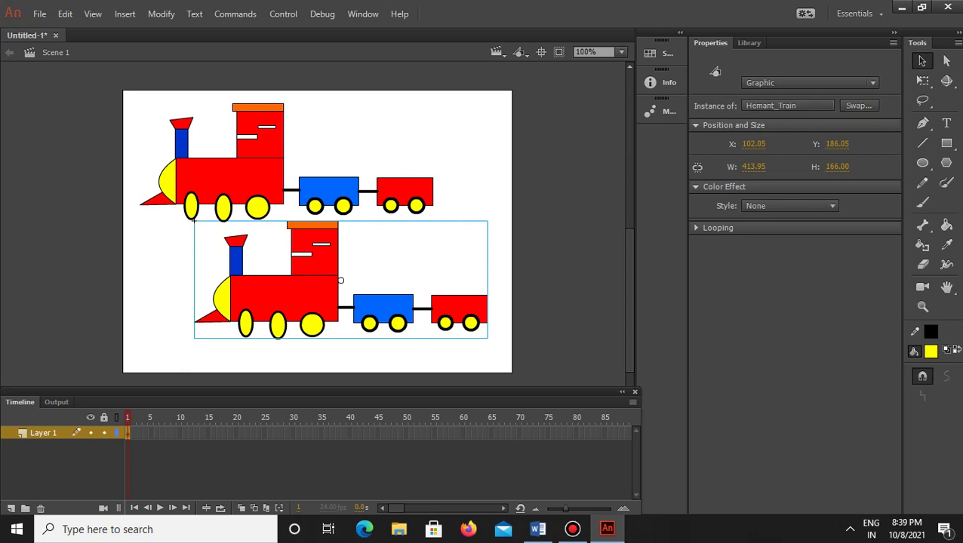
{"action": "left_click", "coordinate": [249, 174]}
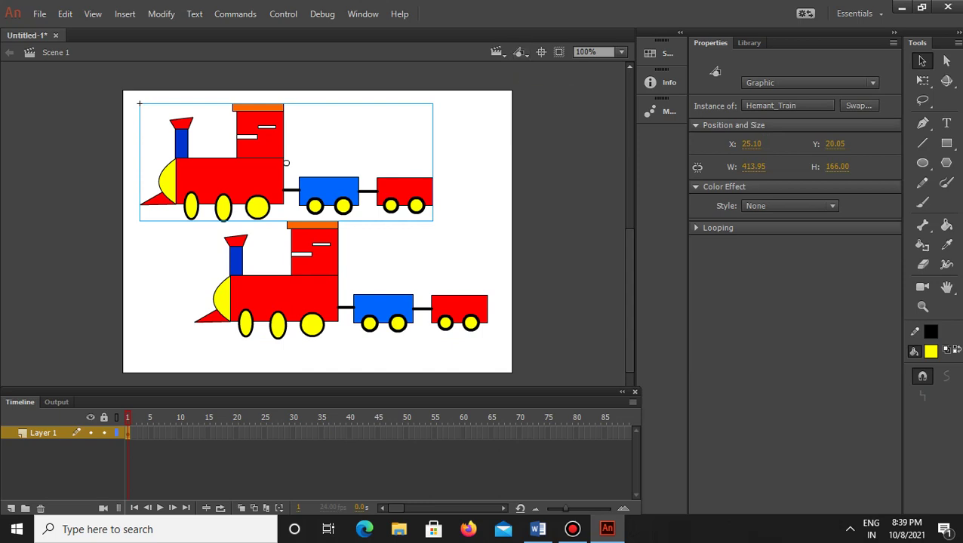
Open the renamed train symbol in symbol editing mode
{"action": "left_click", "coordinate": [520, 51]}
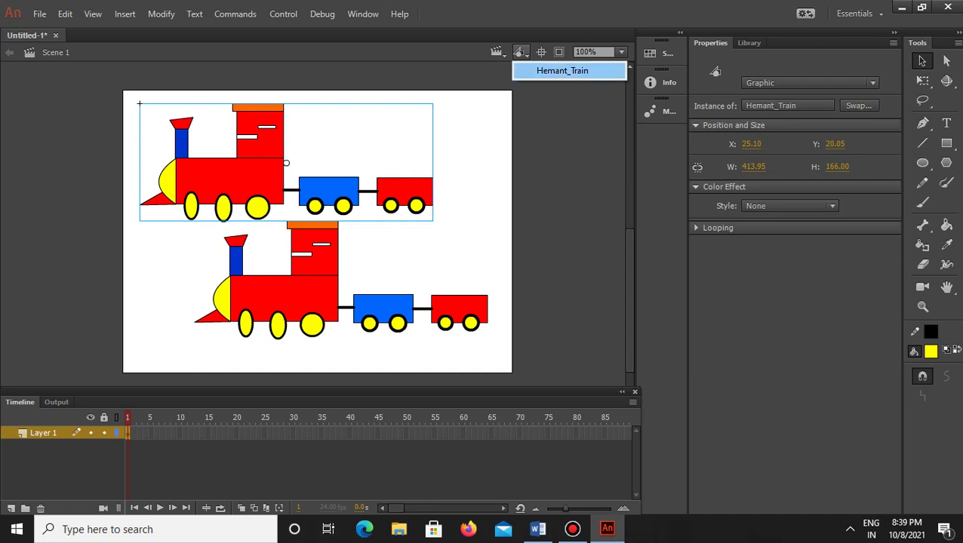
{"action": "left_click", "coordinate": [562, 70]}
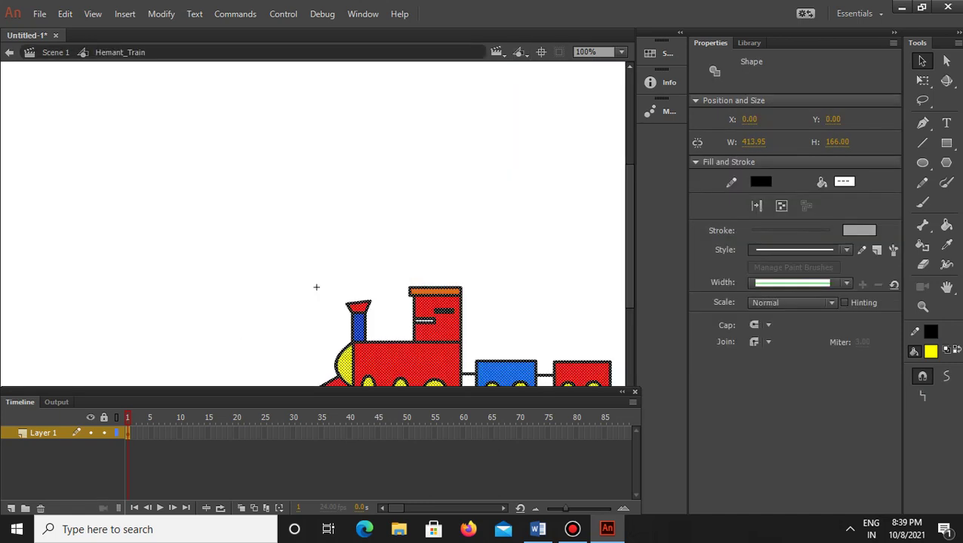
{"action": "scroll", "coordinate": [468, 302], "scroll_direction": "down", "scroll_amount": 2}
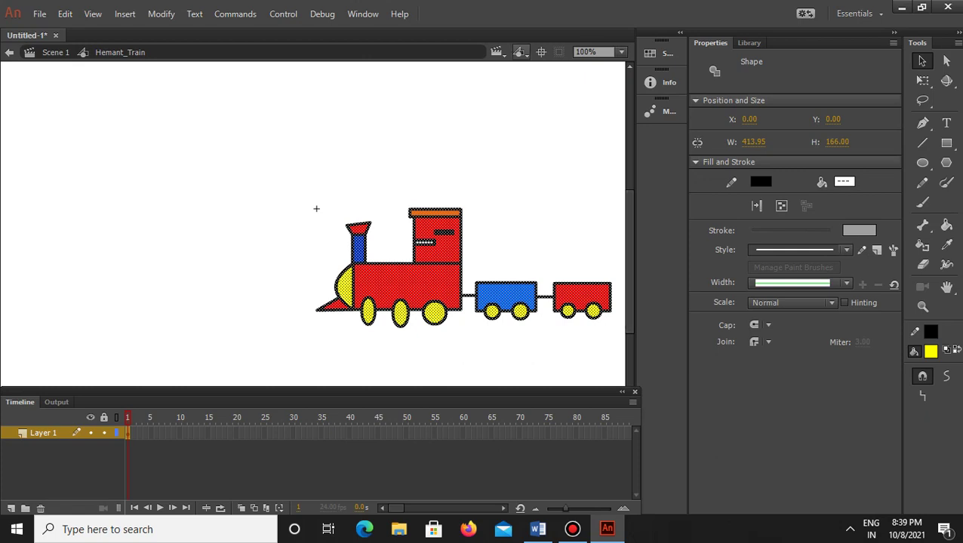
{"action": "left_click", "coordinate": [520, 51]}
{"action": "key", "text": "Escape"}
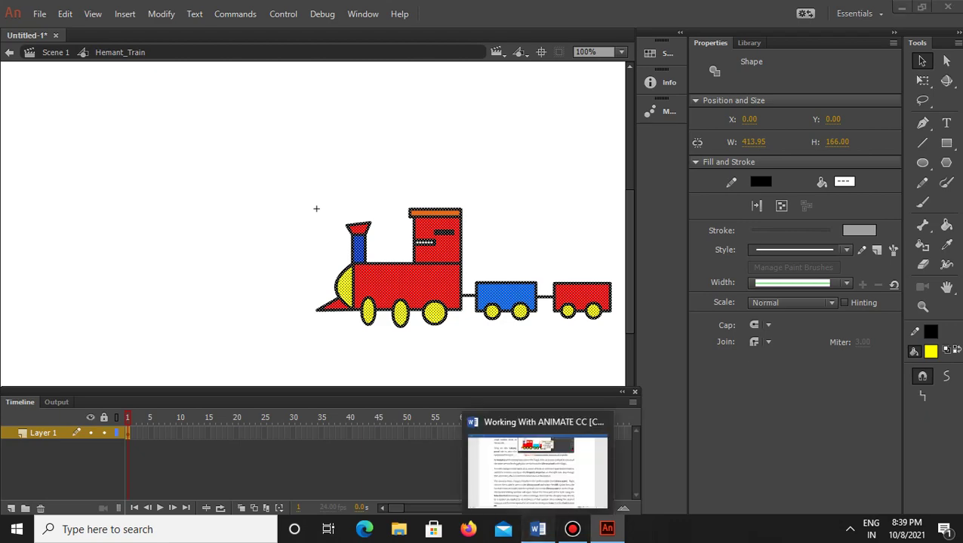
Switch to the Word lesson and read on from editing a symbol through the Using Animation section on tween types
{"action": "left_click", "coordinate": [537, 530]}
{"action": "left_click_drag", "start_coordinate": [959, 163], "coordinate": [959, 268]}
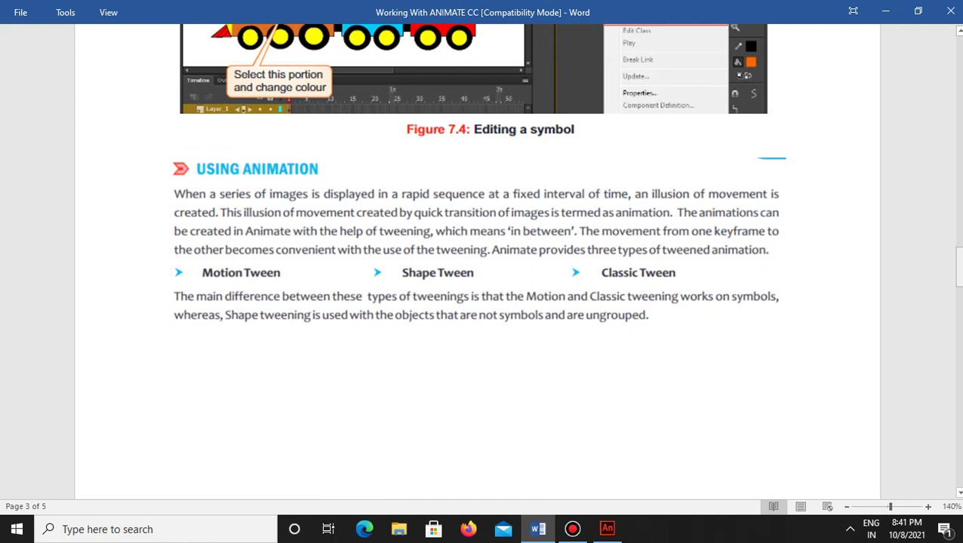
{"action": "left_click", "coordinate": [572, 529]}
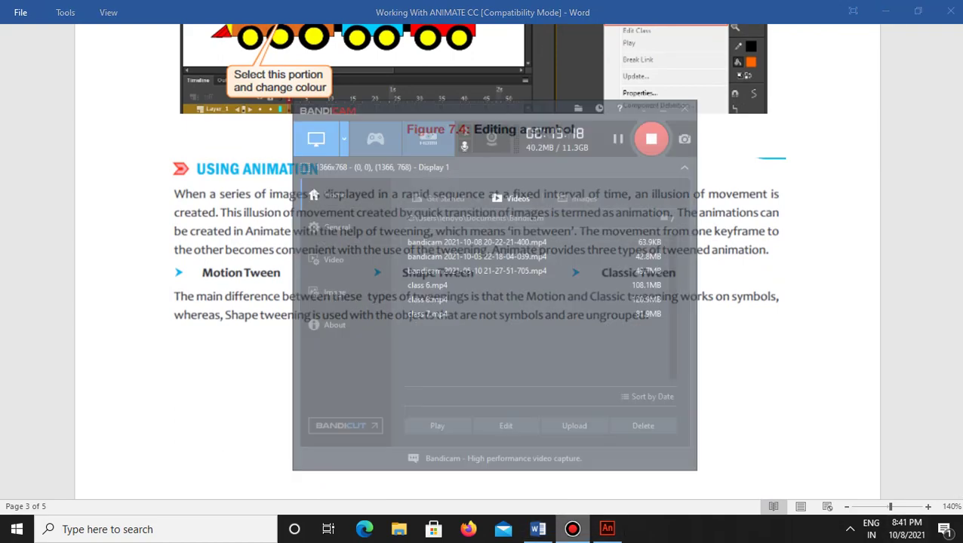